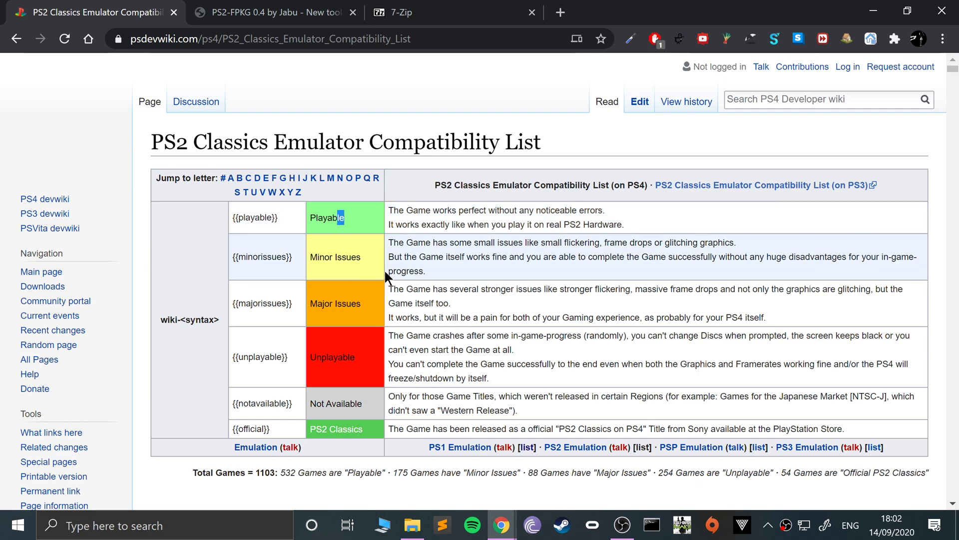
# Open the PS2-FPKG thread and examine its usage instructions, options, changelog and download links
pyautogui.click(254, 67)
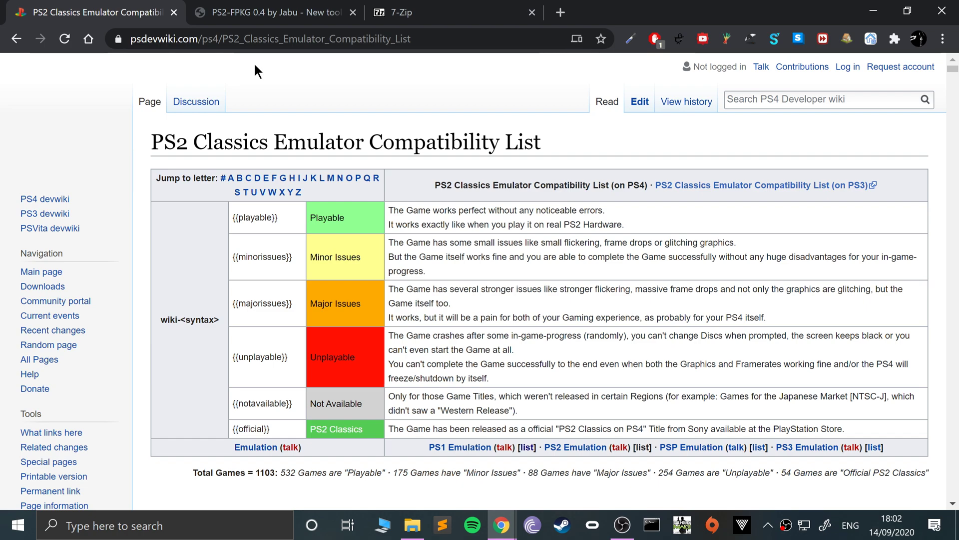
pyautogui.click(246, 15)
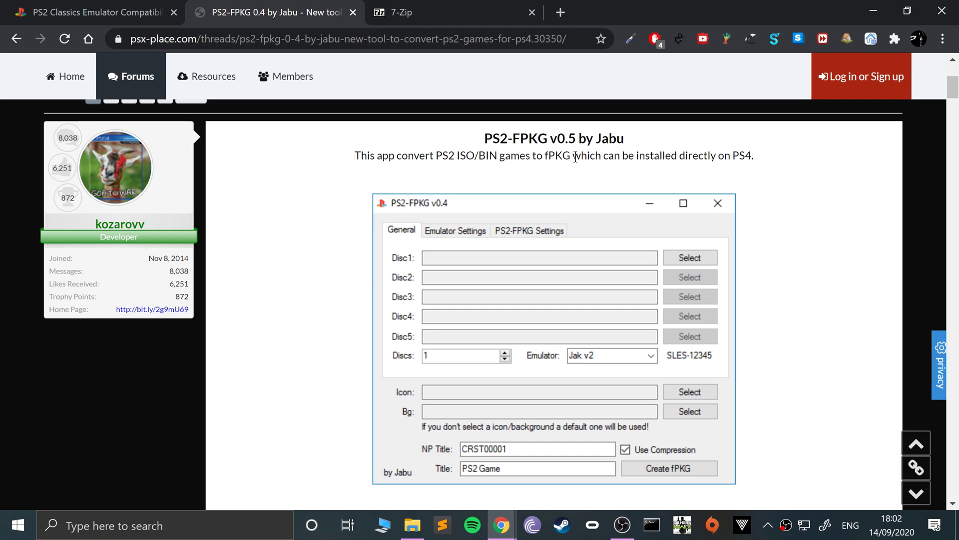
pyautogui.scroll(-10, 610, 188)
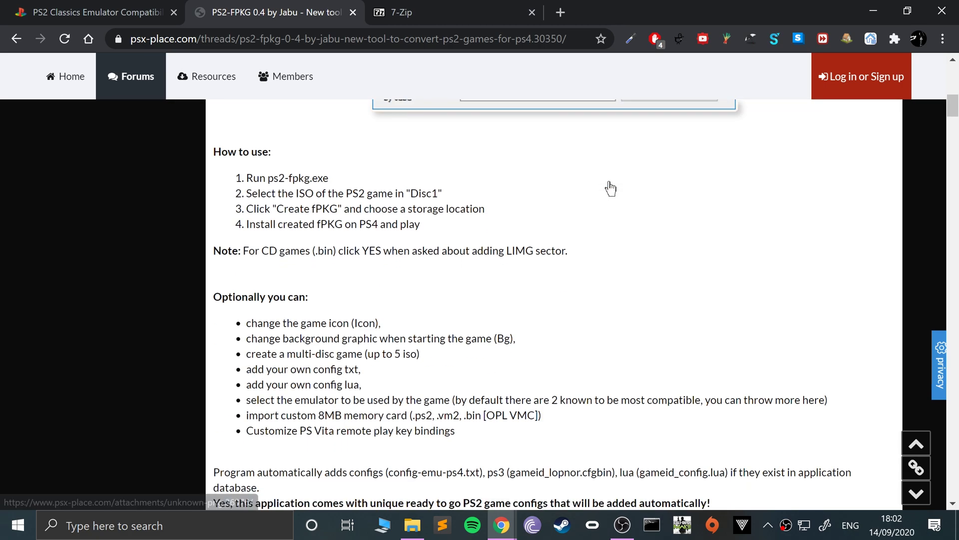
pyautogui.scroll(-15, 457, 290)
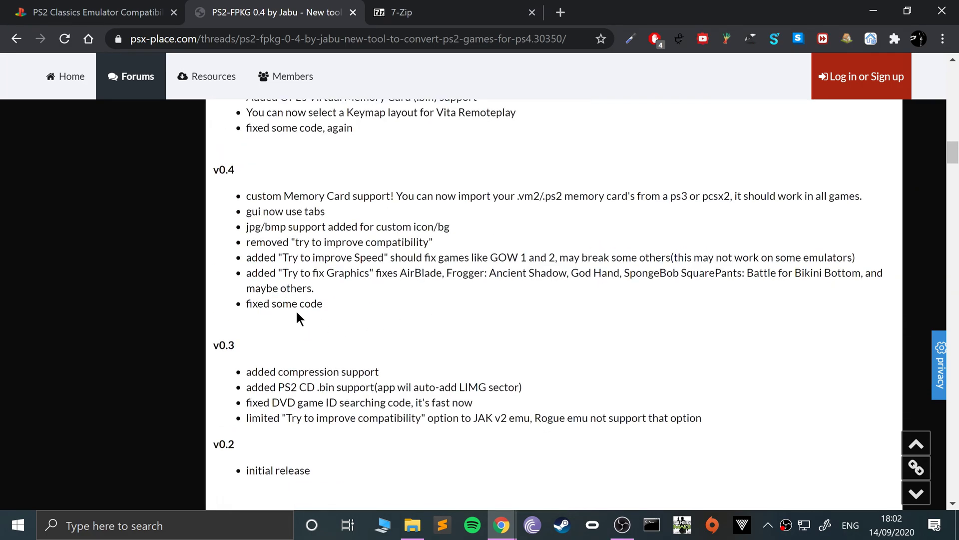
pyautogui.scroll(4, 487, 154)
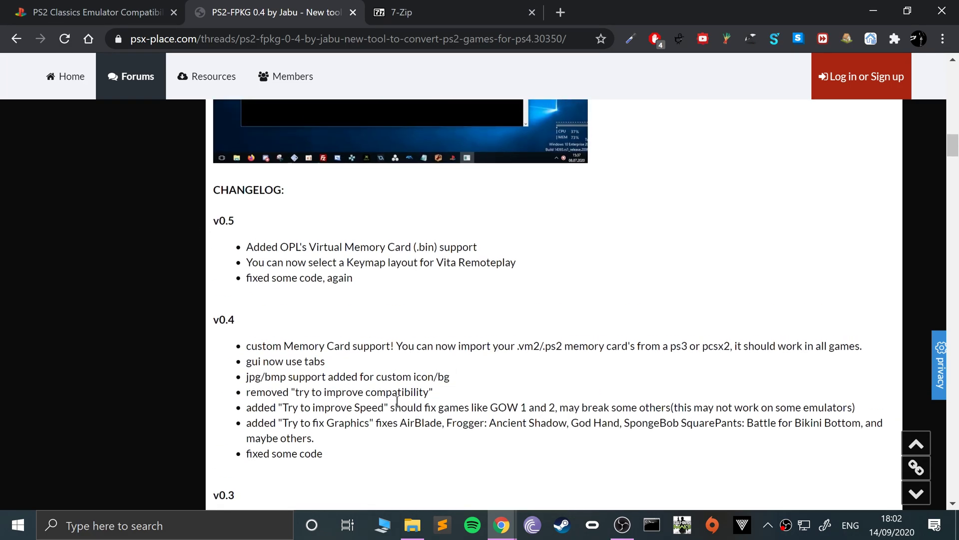
pyautogui.scroll(-12, 444, 380)
pyautogui.scroll(-2, 386, 377)
pyautogui.scroll(1, 347, 381)
# Start downloading PS2-FPKG_v0.5.7z from MediaFire, check the Chrome downloads folder for an existing copy, and cancel the download
pyautogui.click(346, 376)
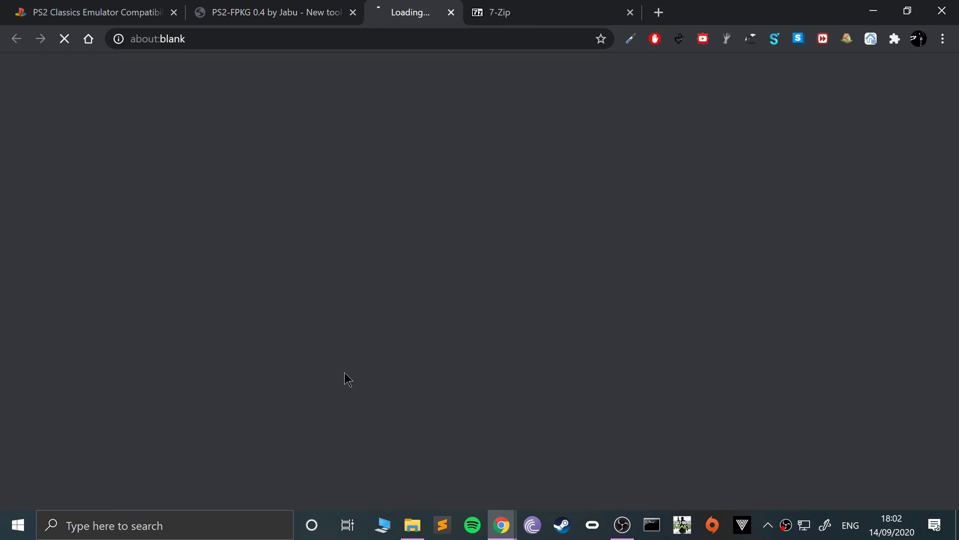
pyautogui.click(722, 192)
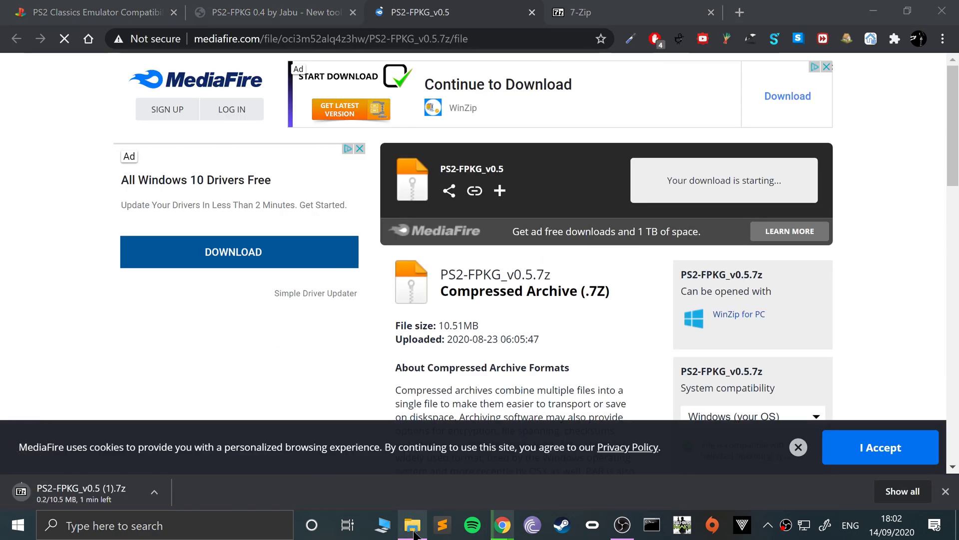
pyautogui.click(413, 524)
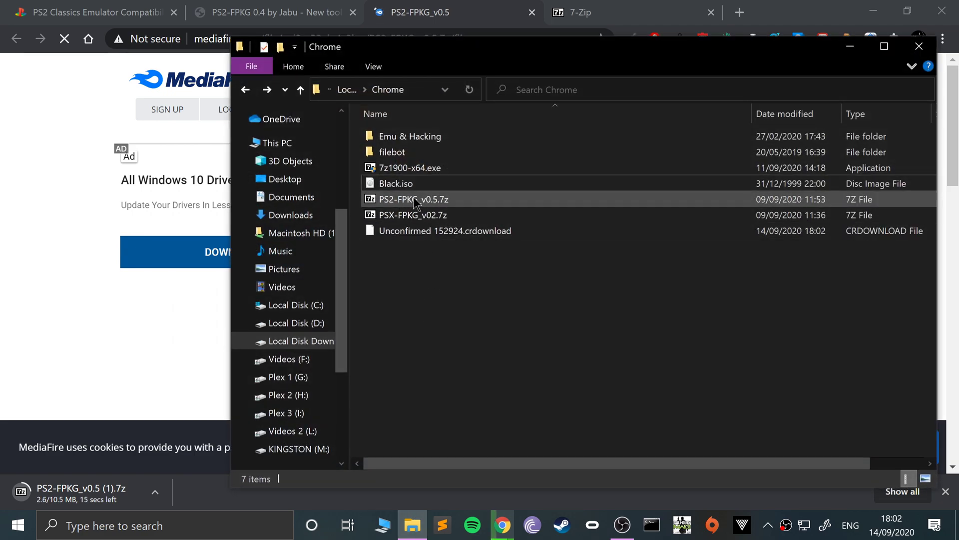
pyautogui.click(156, 494)
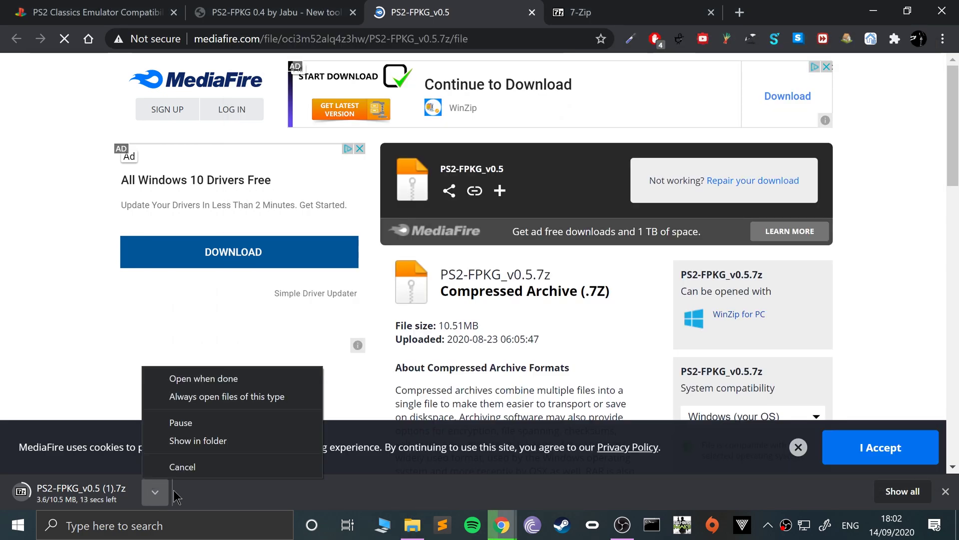
pyautogui.click(182, 466)
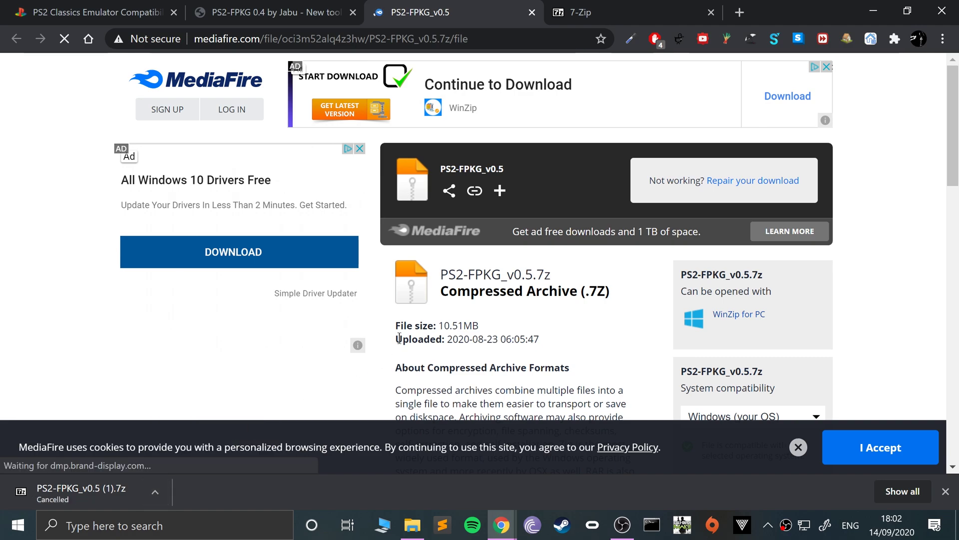
# Open the 7-Zip download page and check the PC's system type in the Windows system properties
pyautogui.click(575, 13)
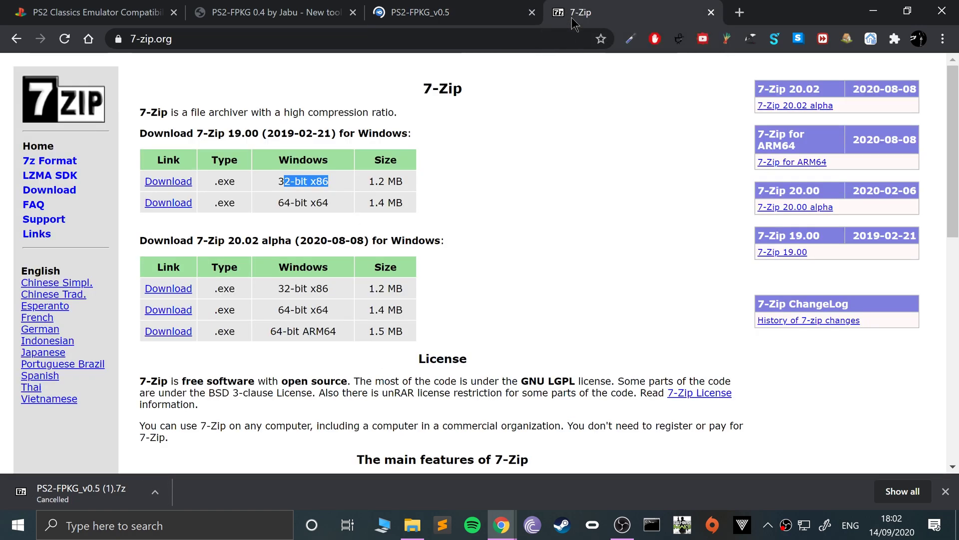
pyautogui.click(416, 142)
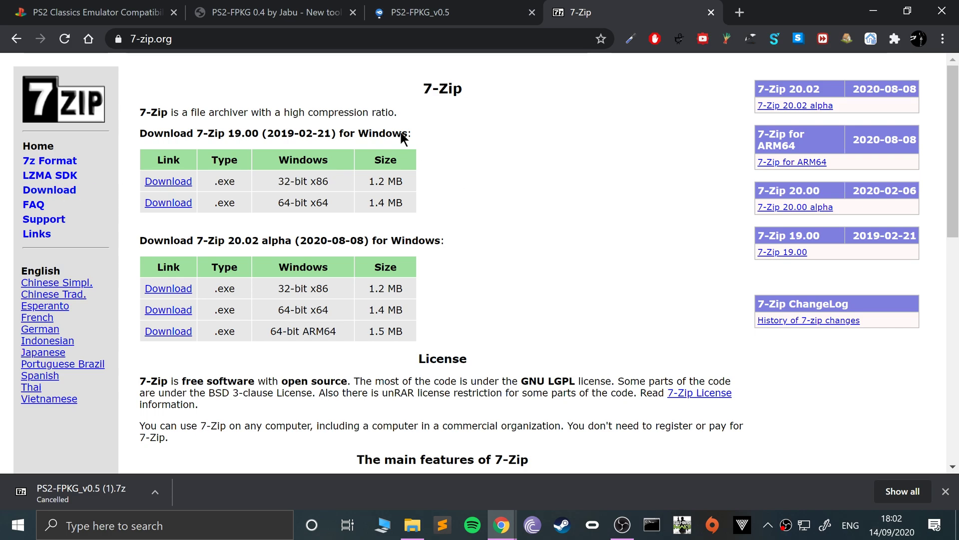
pyautogui.click(517, 37)
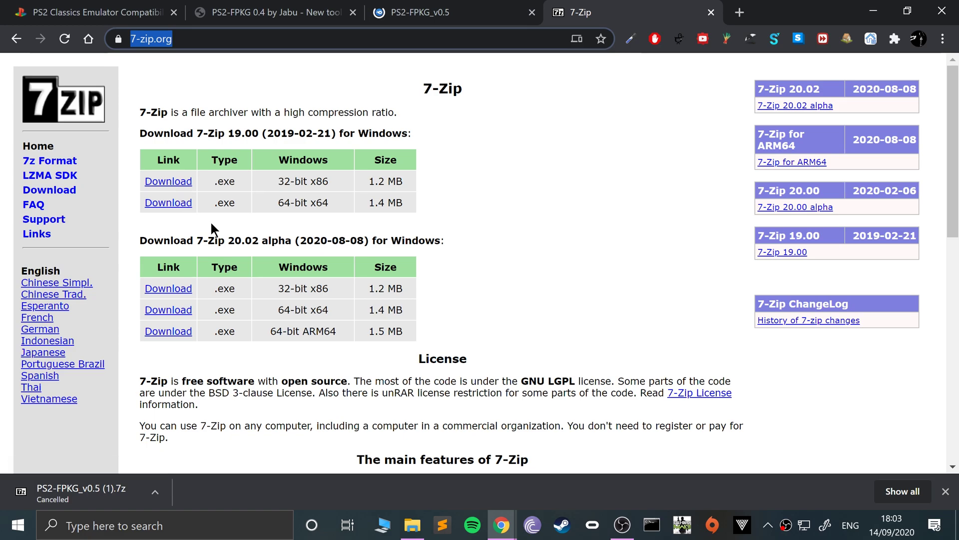
pyautogui.click(412, 524)
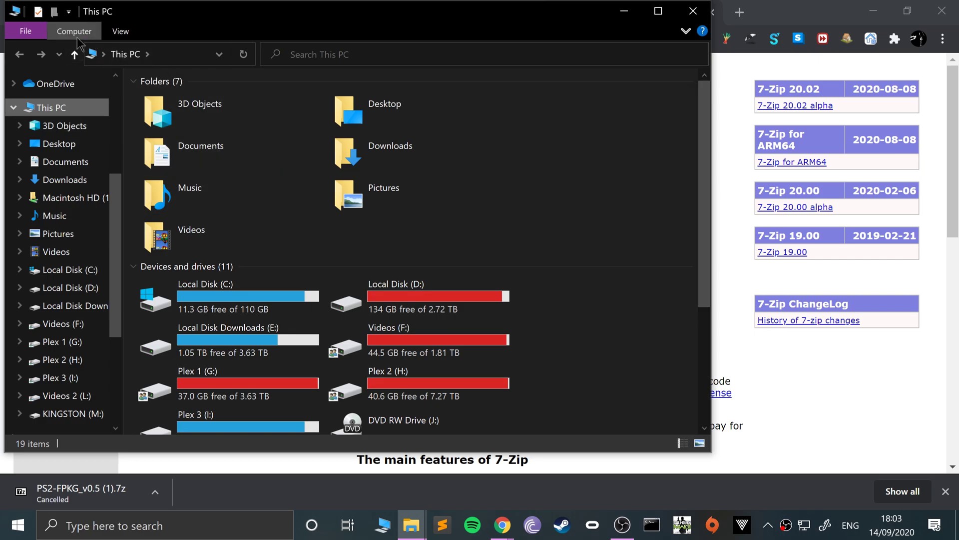
pyautogui.click(80, 35)
pyautogui.click(319, 69)
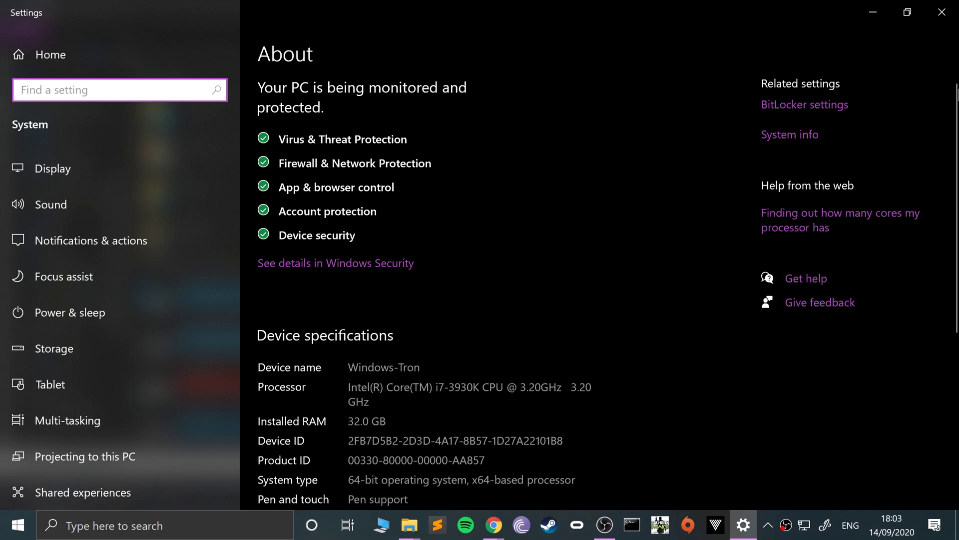
pyautogui.click(942, 12)
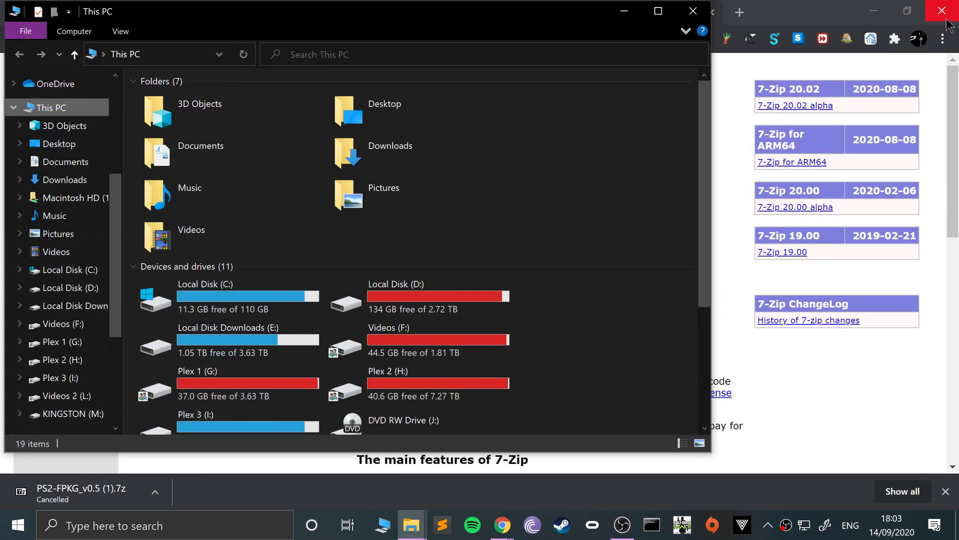
pyautogui.click(693, 11)
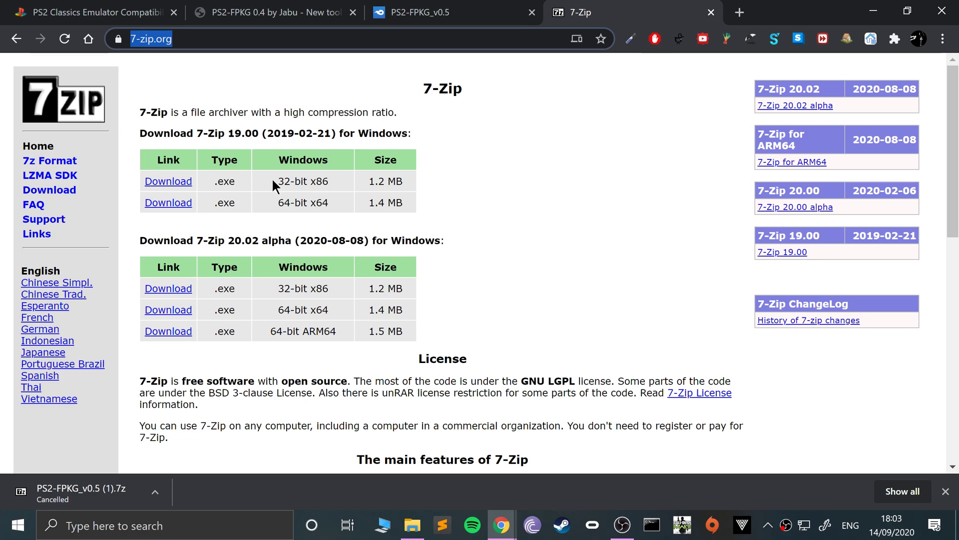
# Start downloading the 64-bit x64 installer of 7-Zip 19.00 and cancel the download
pyautogui.click(169, 203)
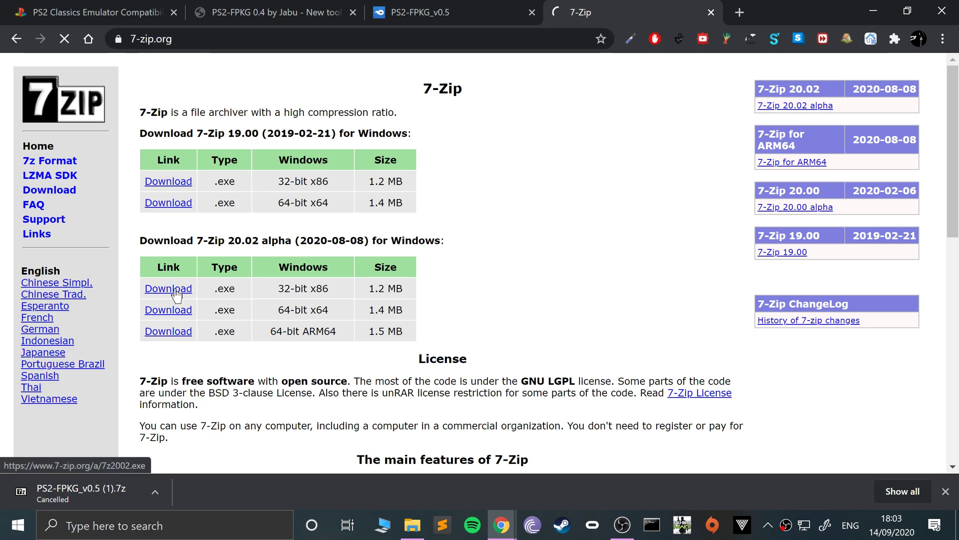
pyautogui.click(148, 497)
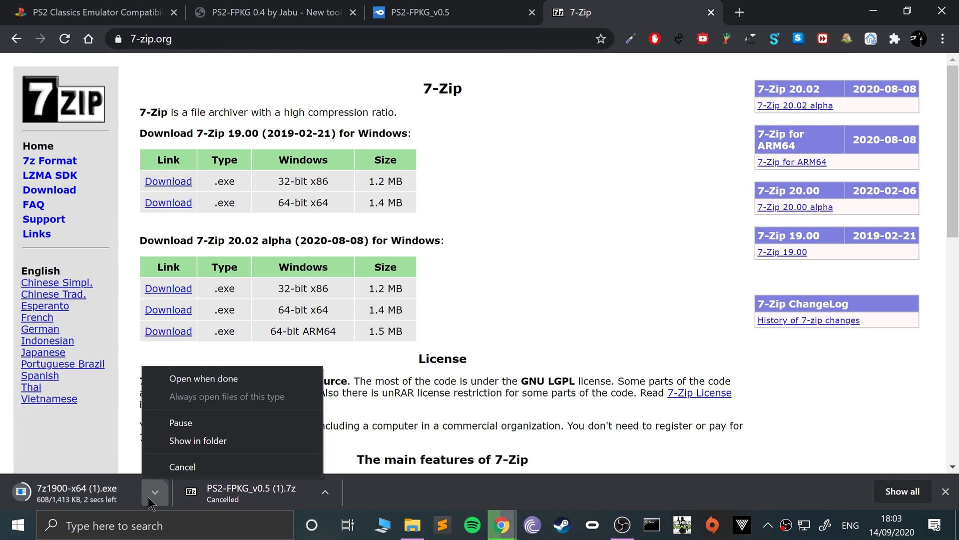
pyautogui.click(181, 467)
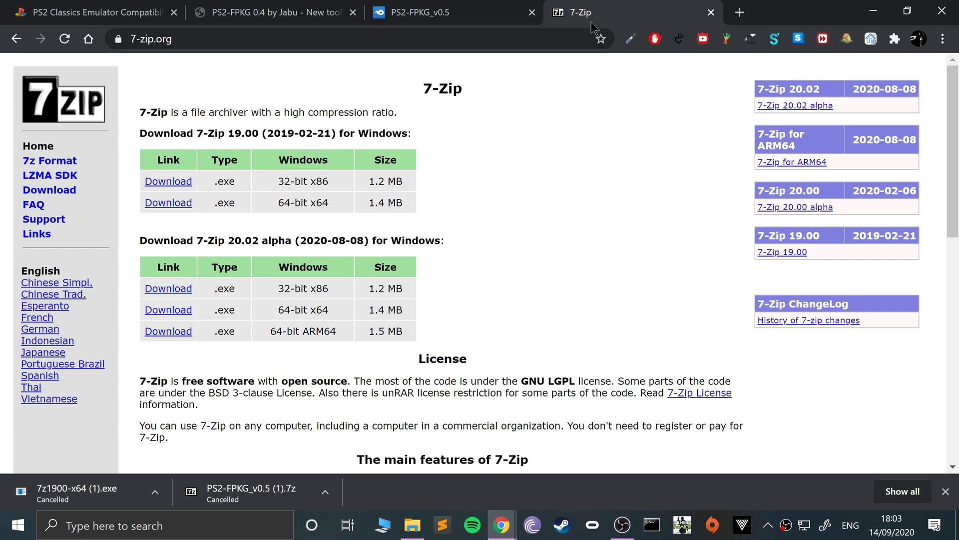
# Run 7z1900-x64.exe from the Chrome downloads folder and install 7-Zip 19.00 to D:\Software\7-Zip\
pyautogui.click(874, 11)
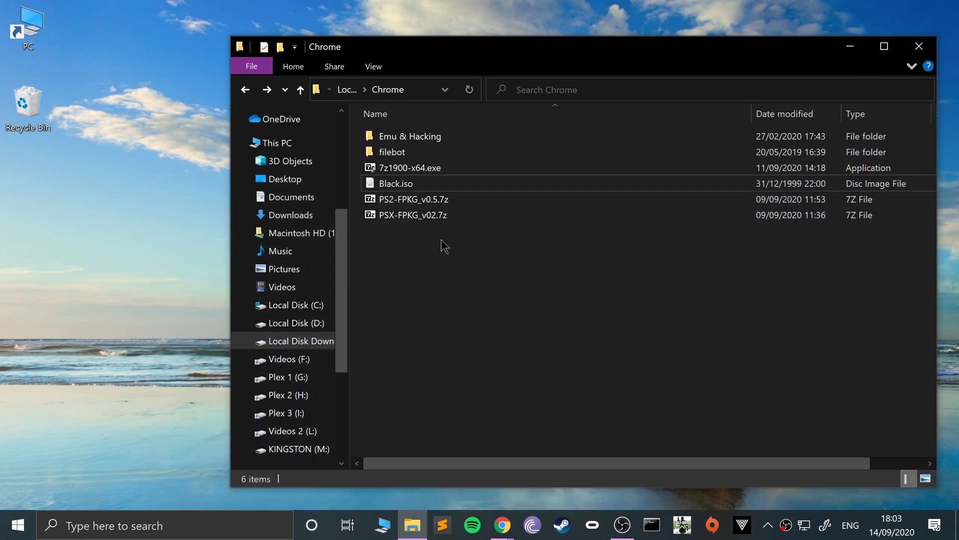
pyautogui.click(439, 183)
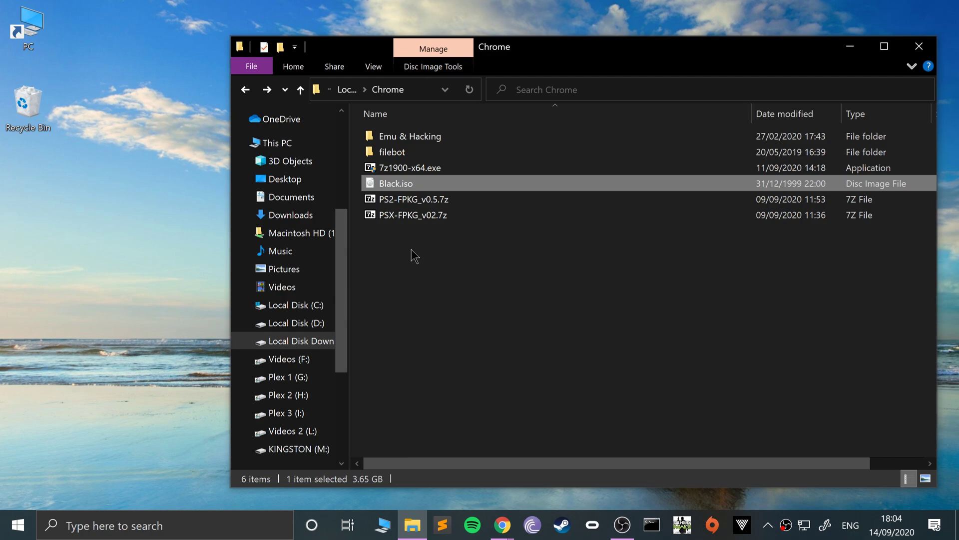
pyautogui.doubleClick(410, 167)
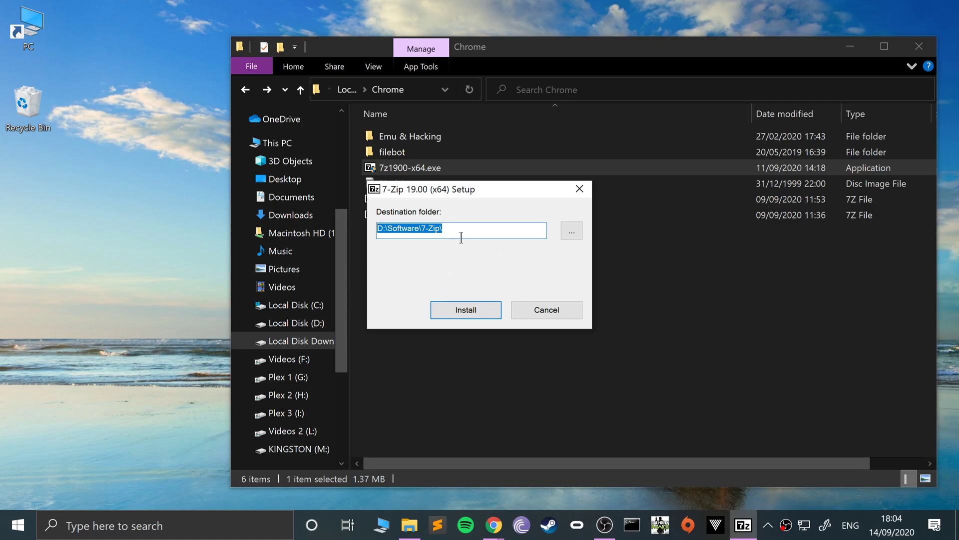
pyautogui.click(489, 229)
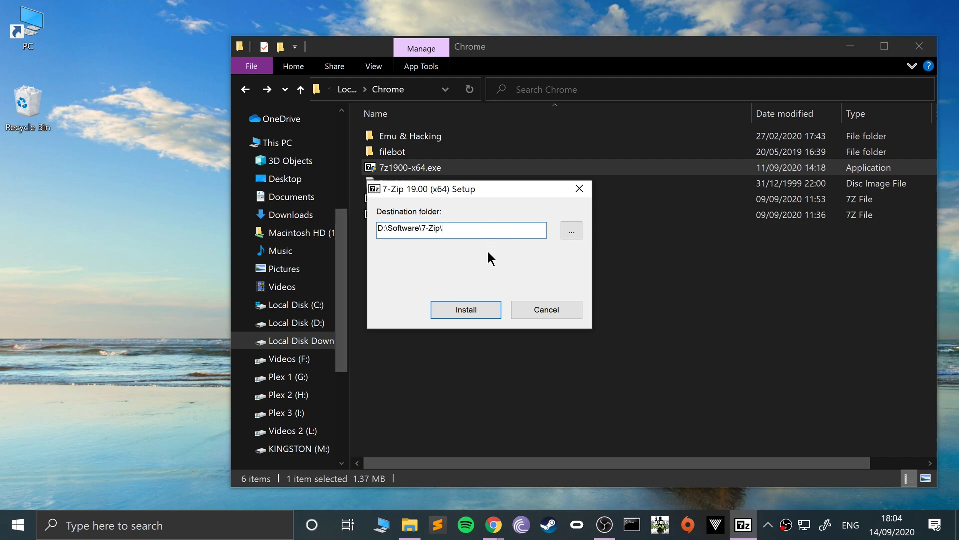
pyautogui.click(478, 304)
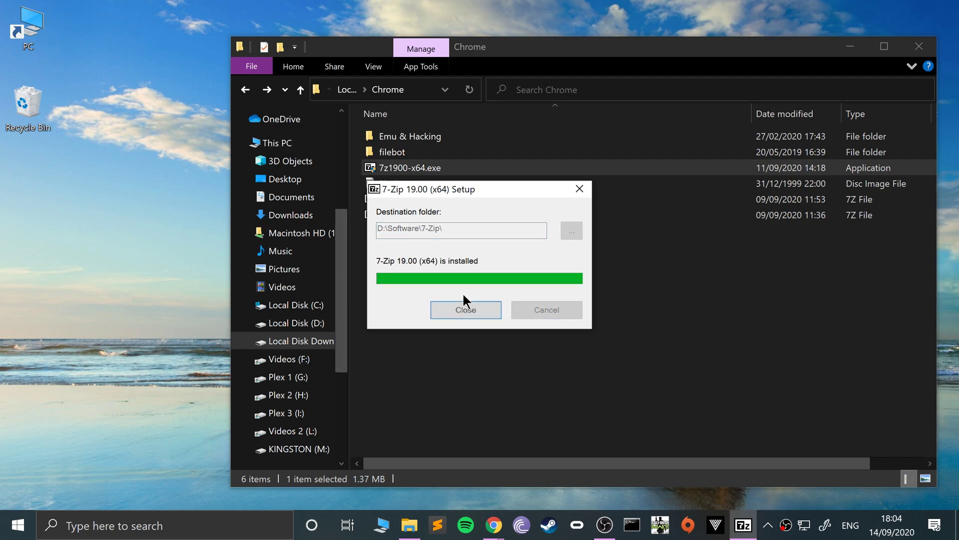
pyautogui.click(465, 312)
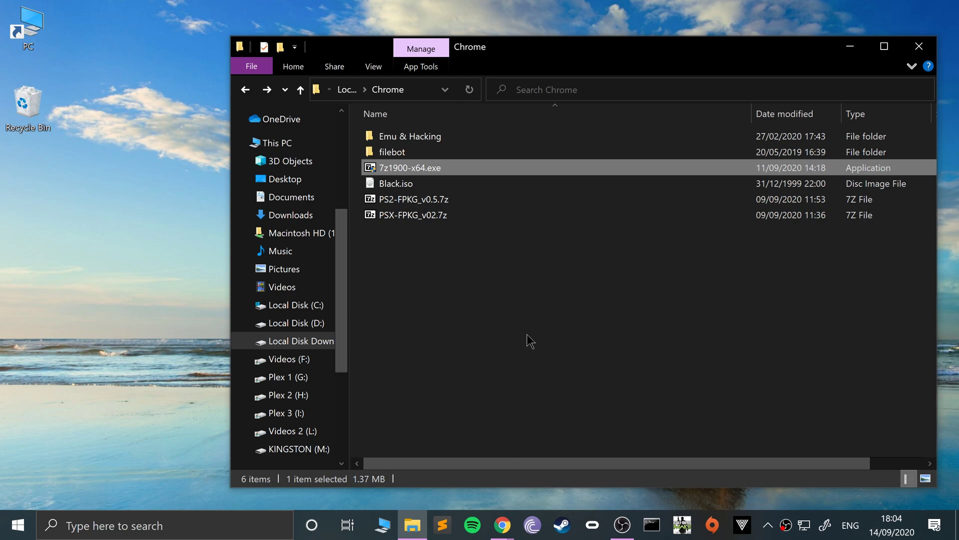
# Extract PS2-FPKG_v0.5.7z with 7-Zip into its own PS2-FPKG_v0.5 folder
pyautogui.click(401, 203)
pyautogui.rightClick(401, 203)
pyautogui.moveTo(277, 180)
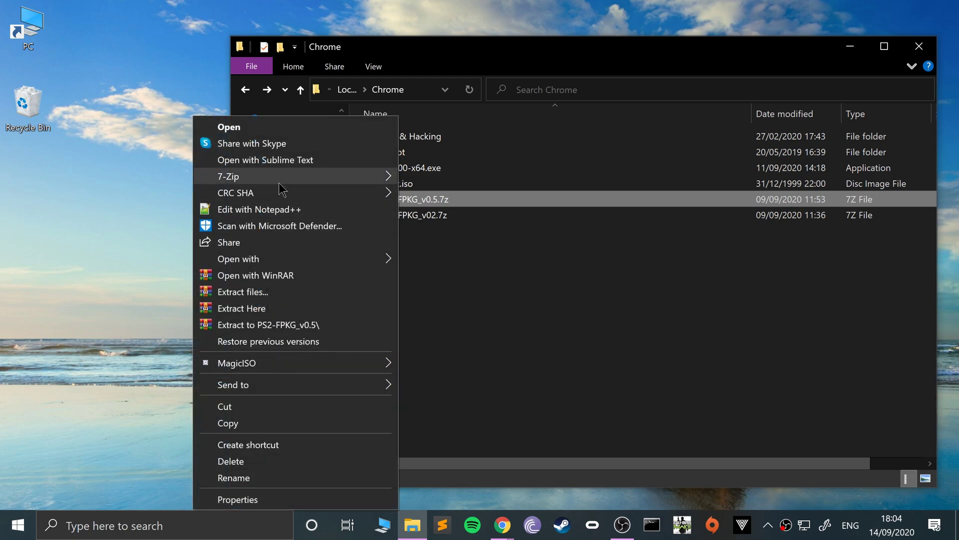
pyautogui.click(480, 244)
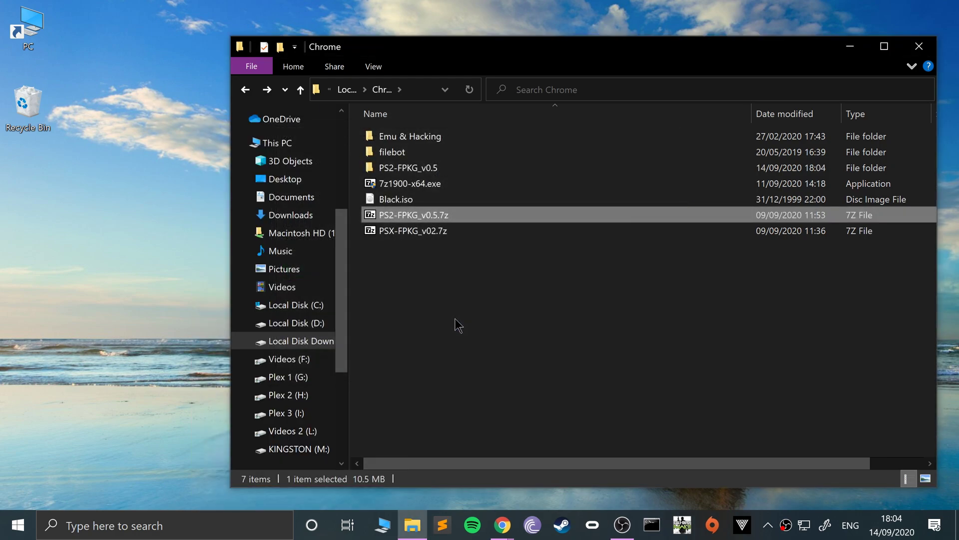
# Launch PS2-FPKG.exe from the inner PS2-FPKG_v0.5 folder and move its window aside
pyautogui.doubleClick(406, 168)
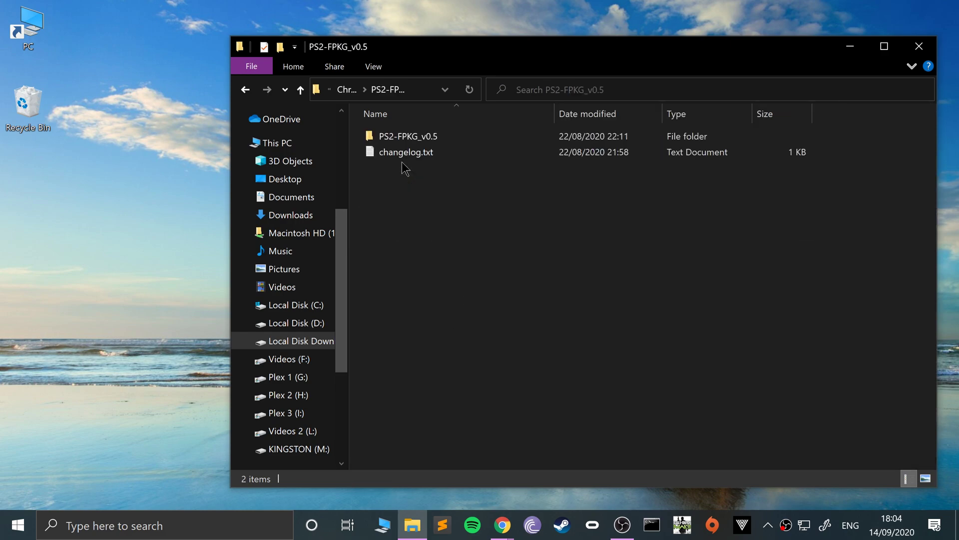
pyautogui.doubleClick(397, 141)
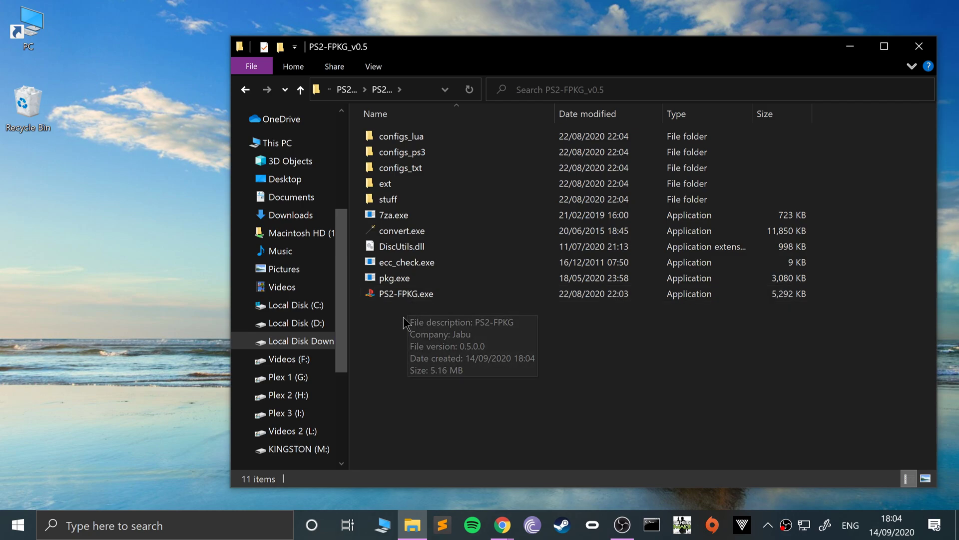
pyautogui.click(406, 299)
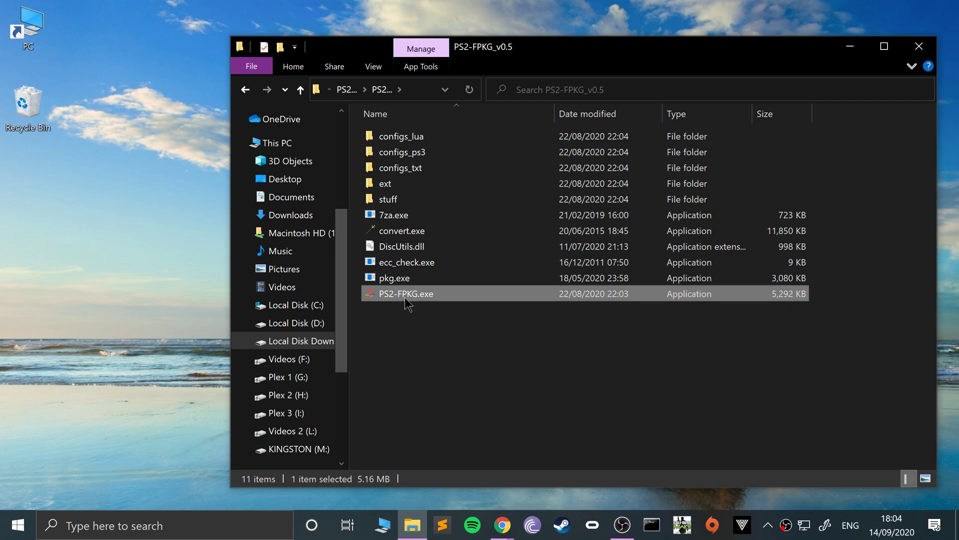
pyautogui.doubleClick(406, 298)
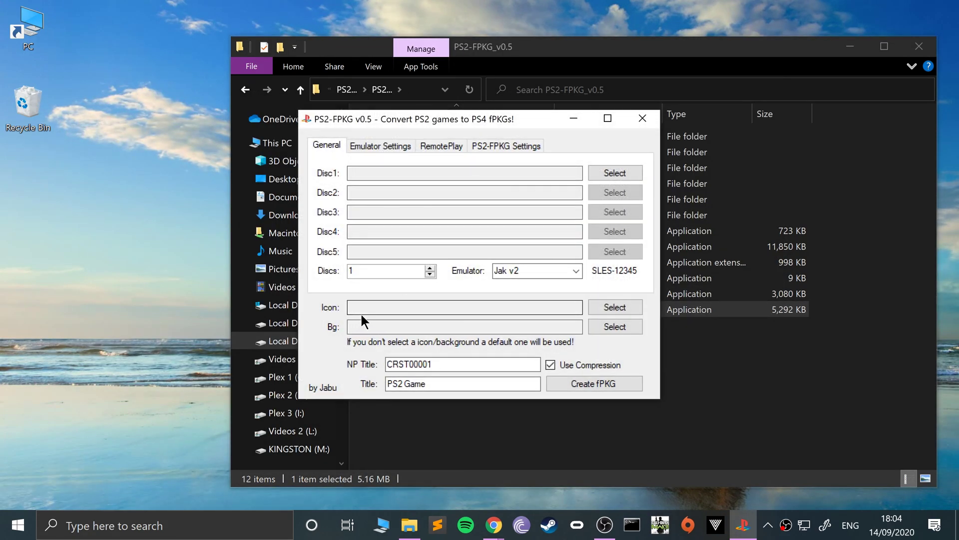
pyautogui.moveTo(397, 133); pyautogui.dragTo(237, 131)
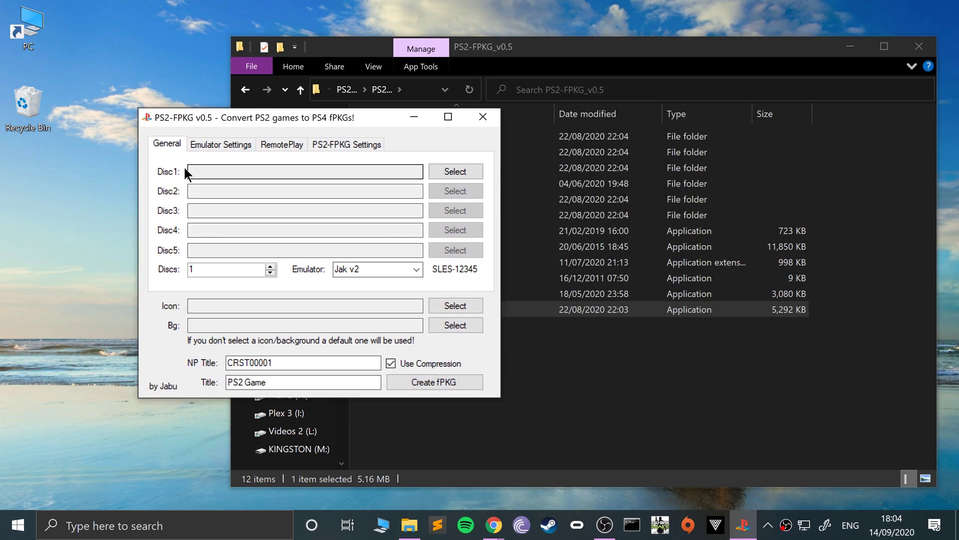
# Load Black.iso from the Chrome folder on the E: drive as Disc1
pyautogui.click(436, 175)
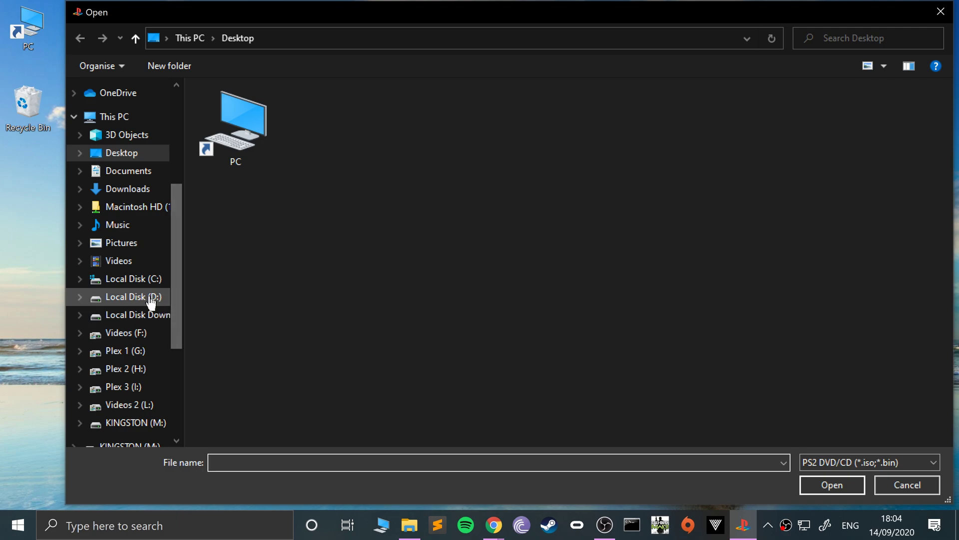
pyautogui.click(137, 314)
pyautogui.doubleClick(233, 106)
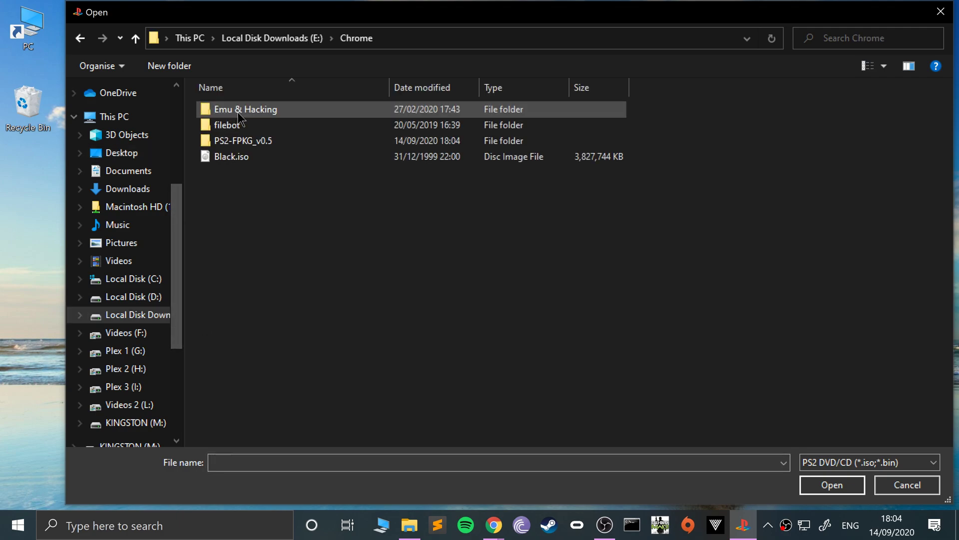
pyautogui.doubleClick(231, 155)
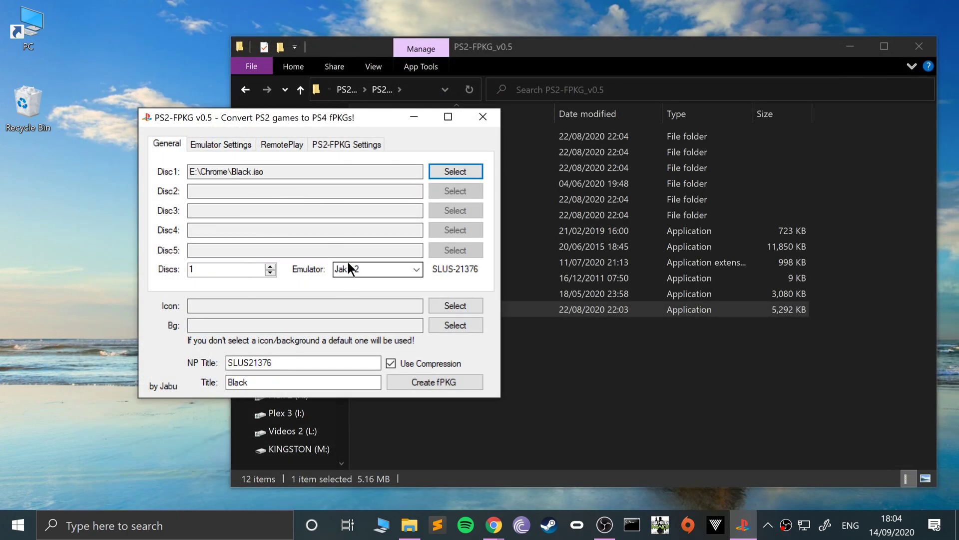
# Examine the NP Title, the emulator choices, and the Emulator, RemotePlay and PS2-FPKG settings, keeping Jak v2 as the emulator
pyautogui.click(266, 359)
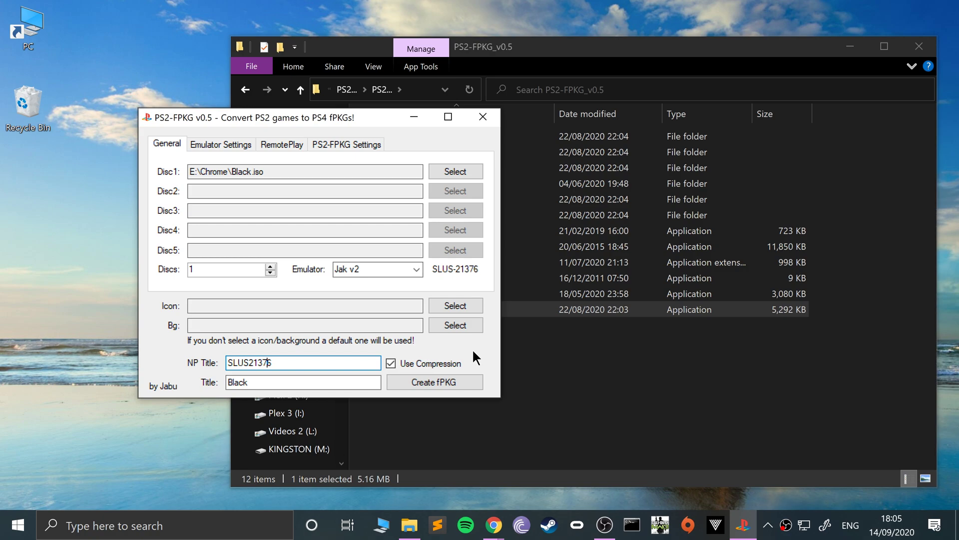
pyautogui.click(408, 272)
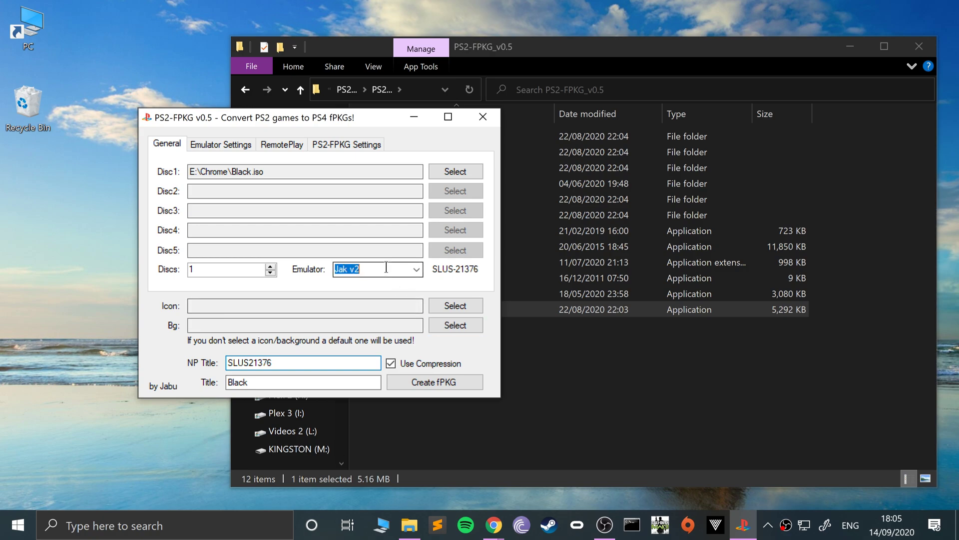
pyautogui.click(413, 272)
pyautogui.click(317, 279)
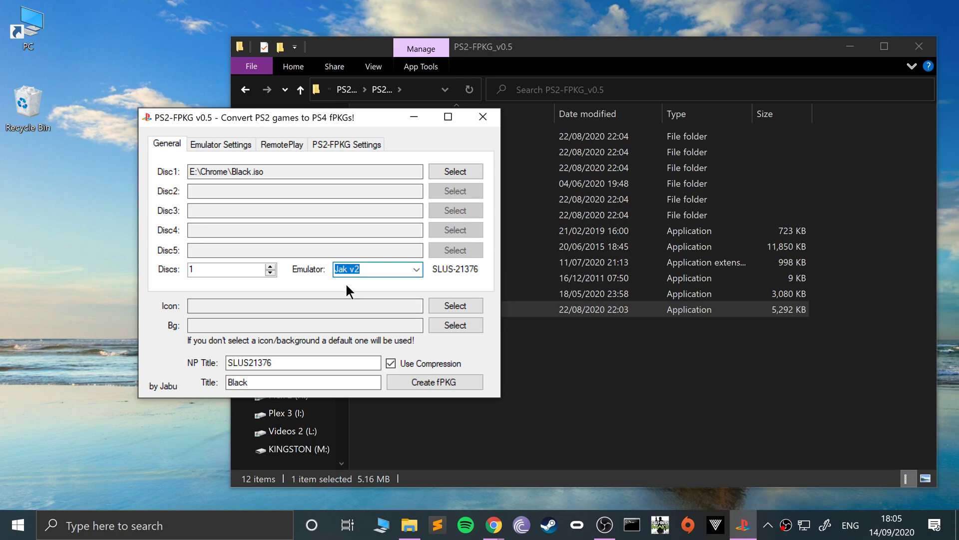
pyautogui.click(220, 144)
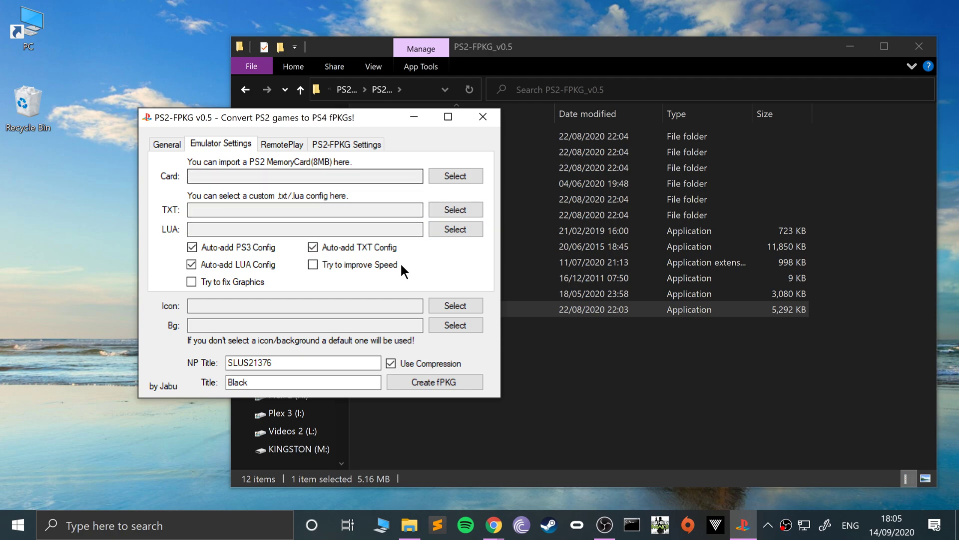
pyautogui.moveTo(400, 265)
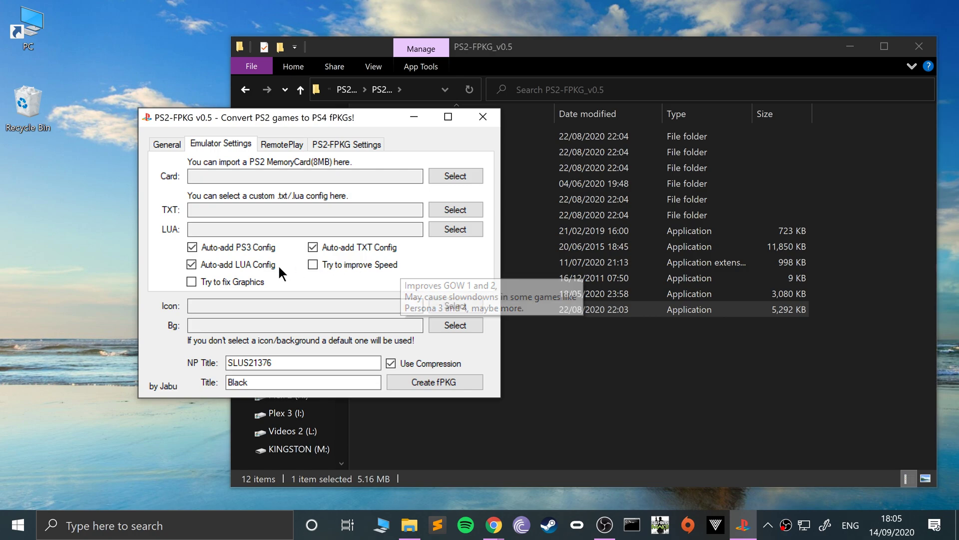
pyautogui.moveTo(210, 284)
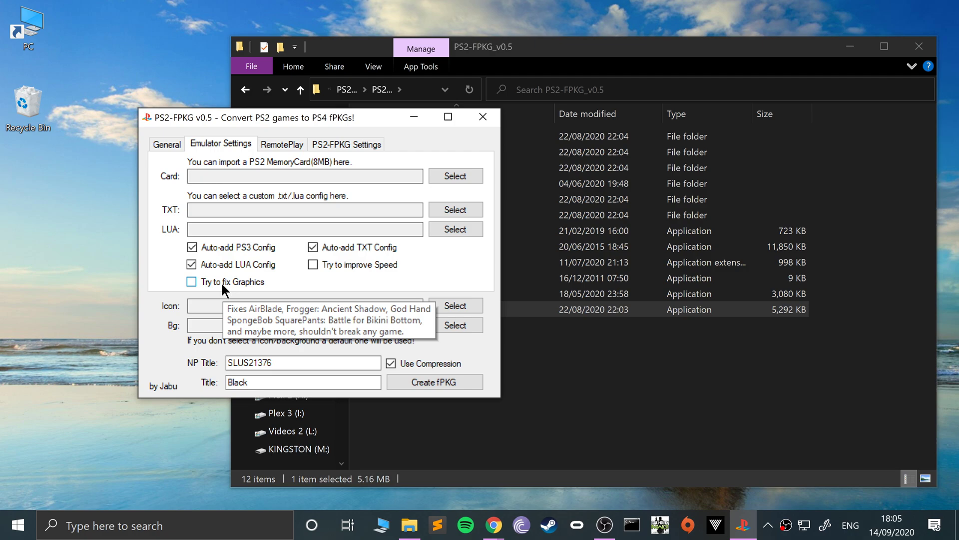
pyautogui.click(287, 142)
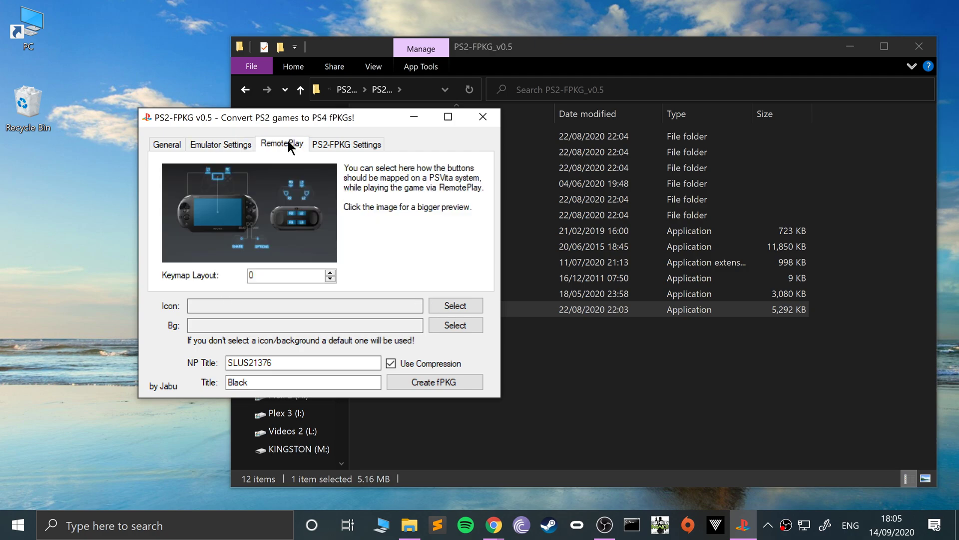
pyautogui.click(332, 140)
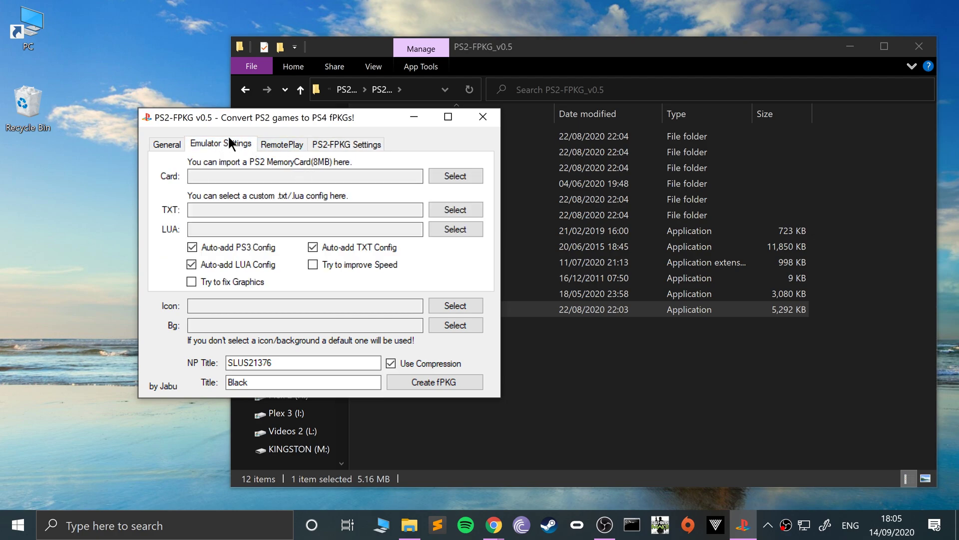
pyautogui.click(153, 145)
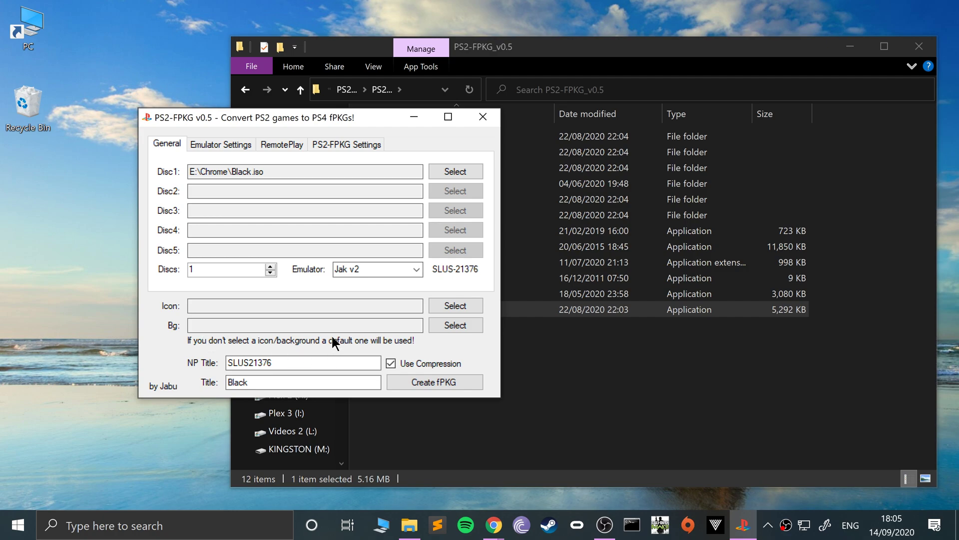
# Switch to Chrome and search Google Images in a new tab for "black ps2 cover", looking through the results for cover art
pyautogui.click(494, 524)
pyautogui.click(517, 489)
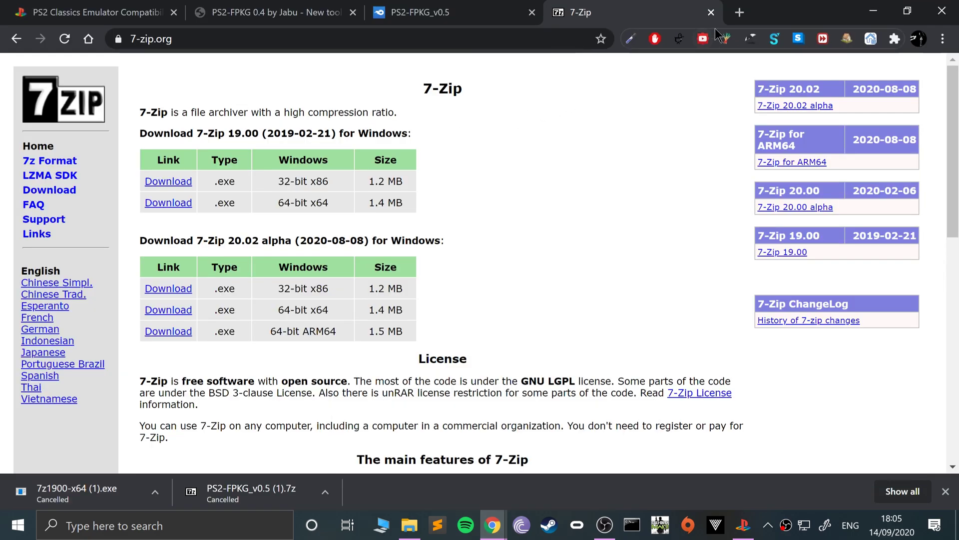
pyautogui.click(725, 13)
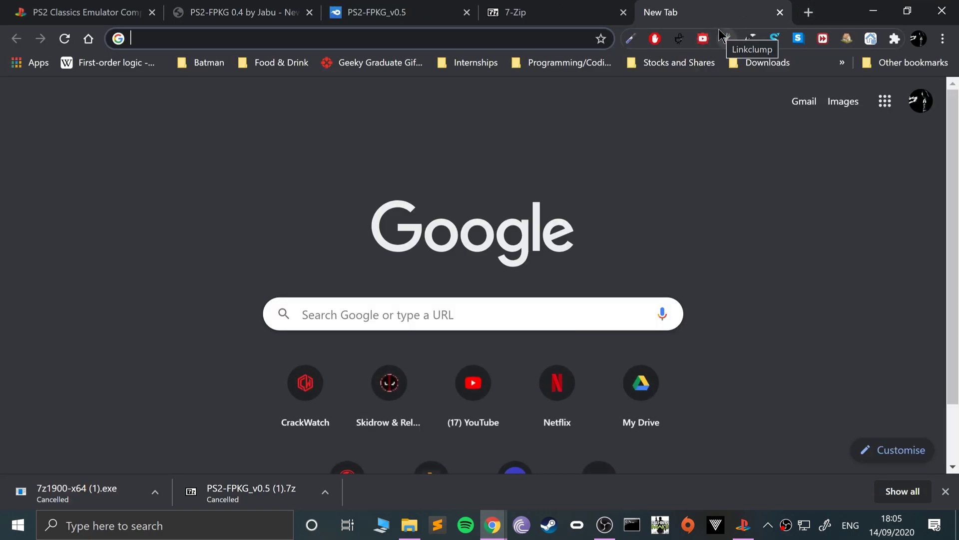
pyautogui.write('black ps')
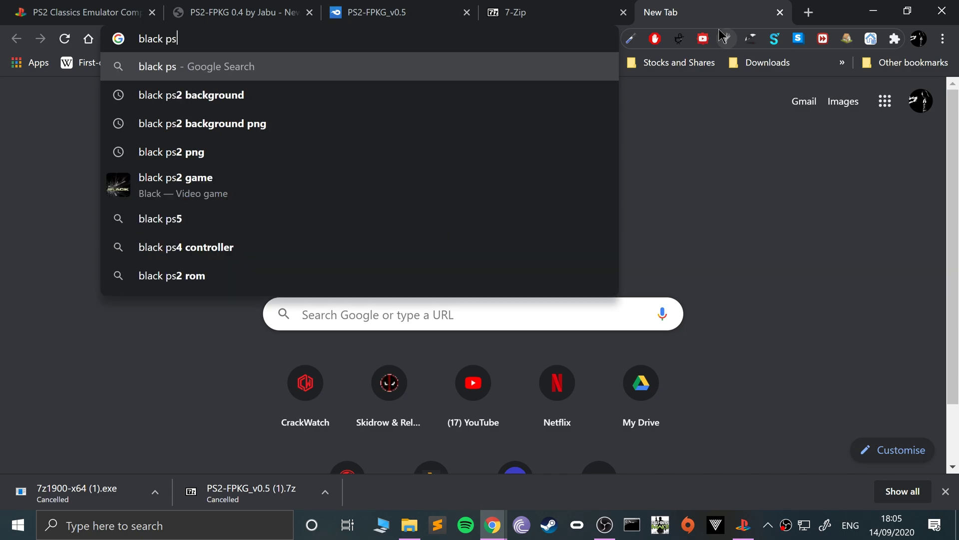
pyautogui.write('2 cover')
pyautogui.press('Return')
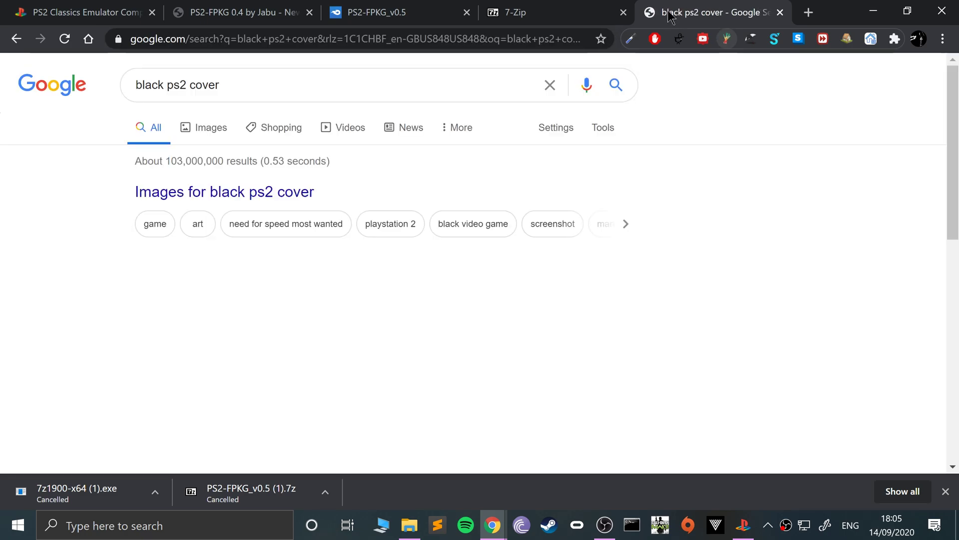
pyautogui.click(205, 129)
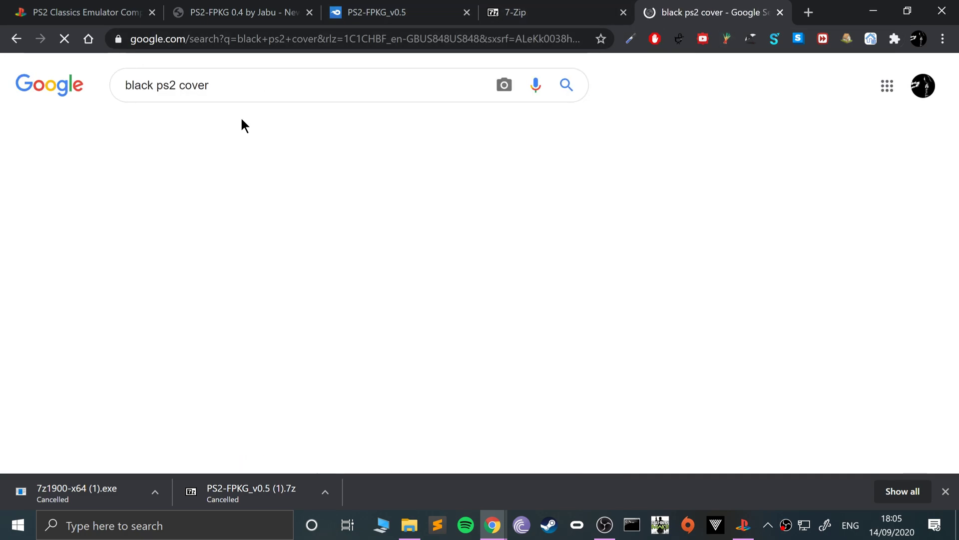
pyautogui.scroll(-4, 350, 366)
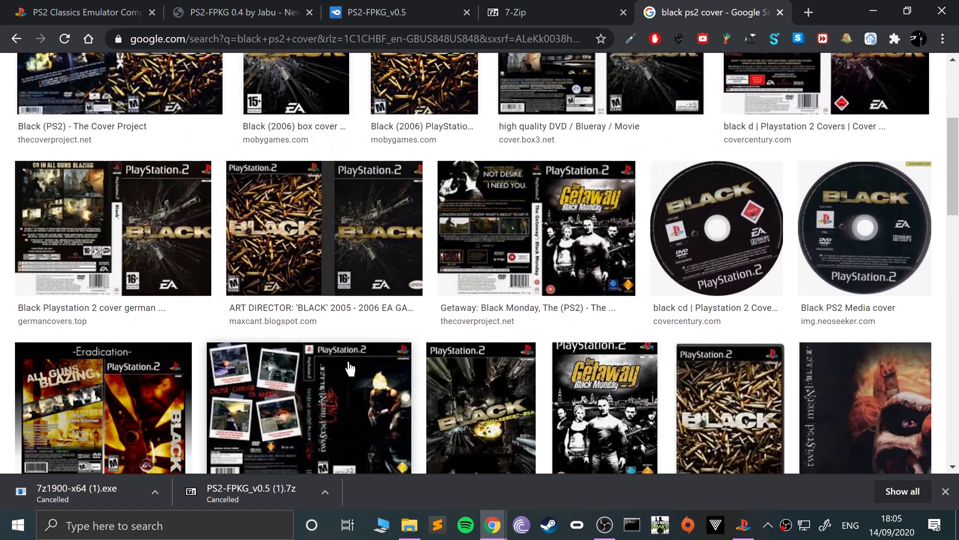
pyautogui.scroll(-8, 371, 245)
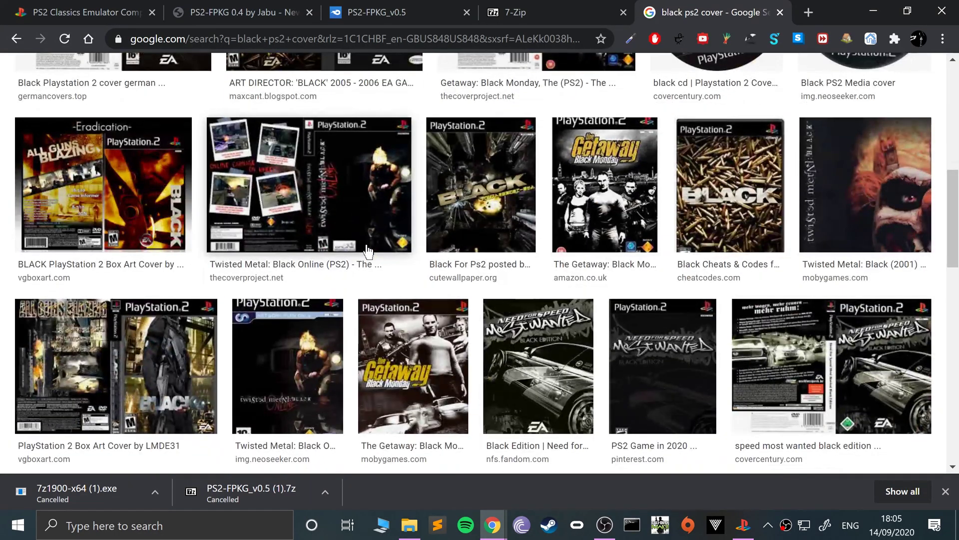
pyautogui.scroll(-7, 369, 247)
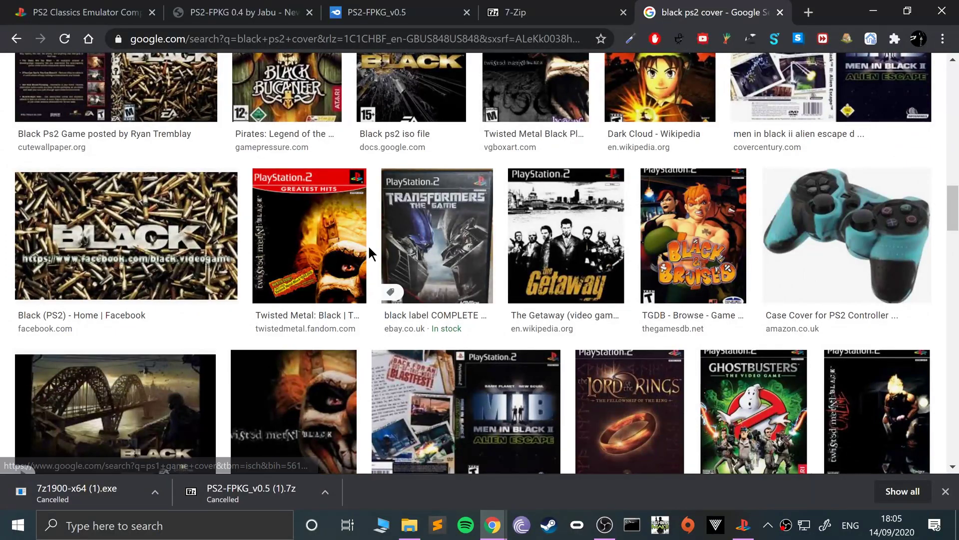
pyautogui.scroll(20, 368, 244)
# Refine the image search to "black ps2 cover square" and look through the results for a suitable icon
pyautogui.click(242, 90)
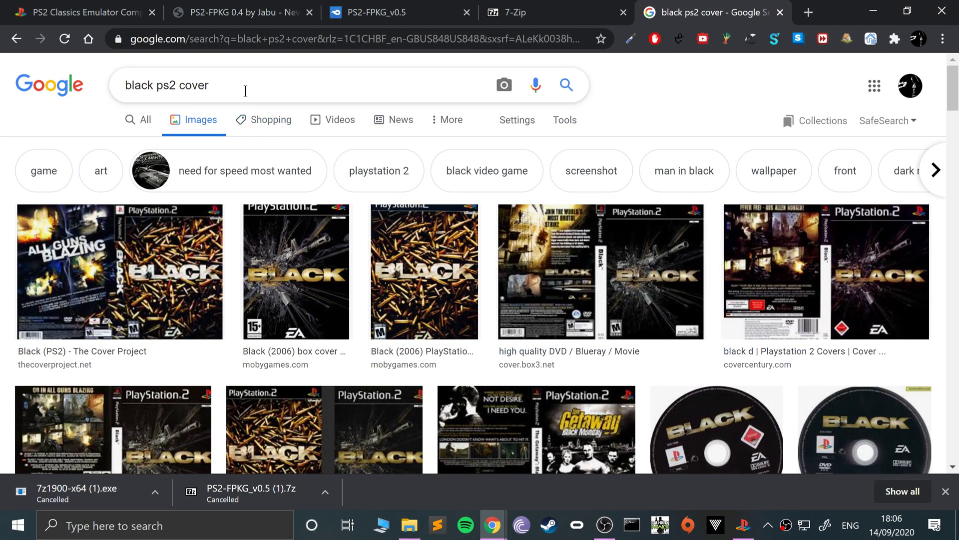
pyautogui.write('square')
pyautogui.press('Return')
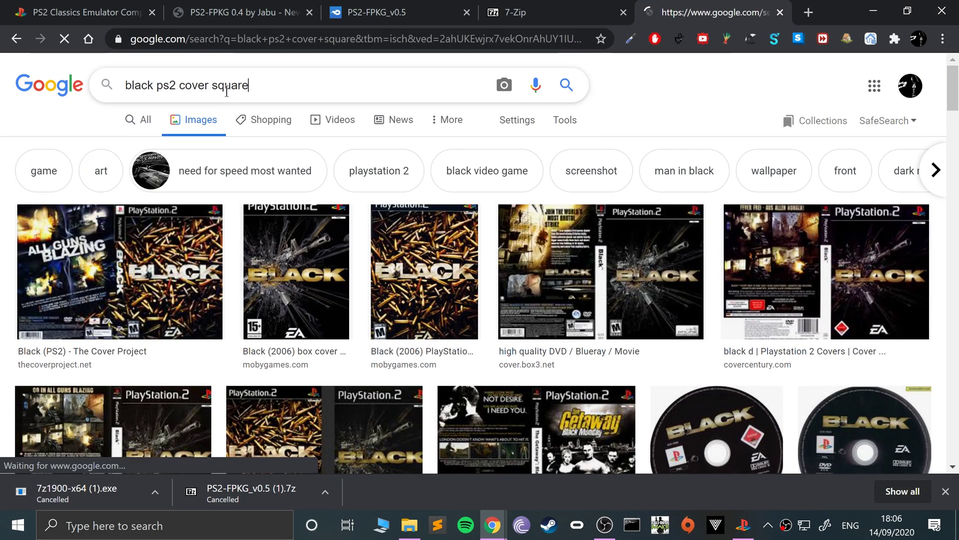
pyautogui.scroll(-9, 580, 364)
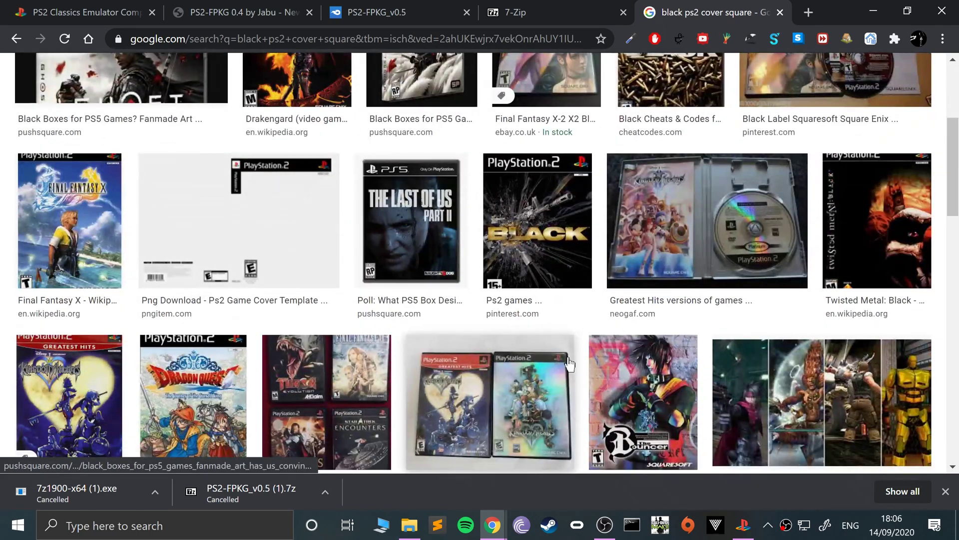
pyautogui.scroll(-17, 580, 363)
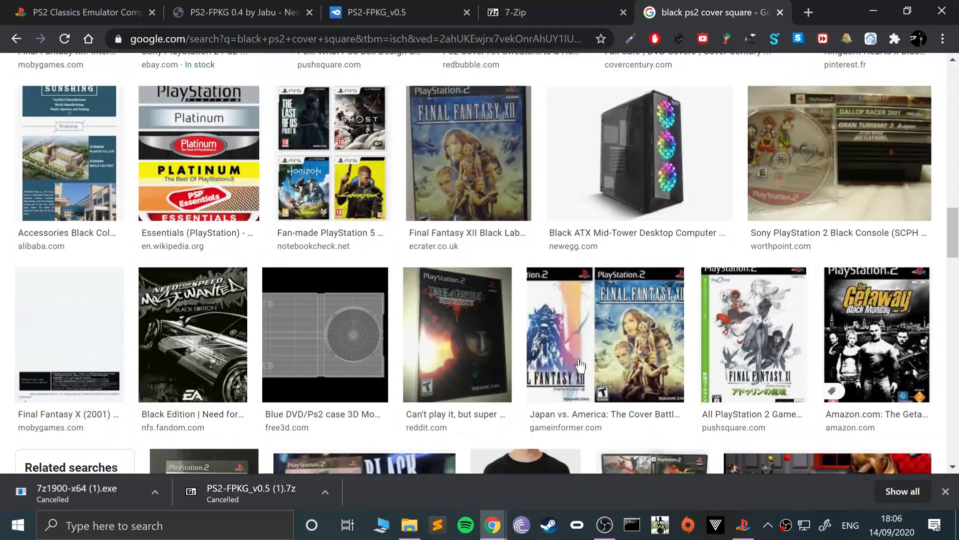
pyautogui.scroll(20, 580, 364)
# Pick the eBay version of the Black bullet cover from the related images and save it as s-l225.jpg
pyautogui.click(671, 270)
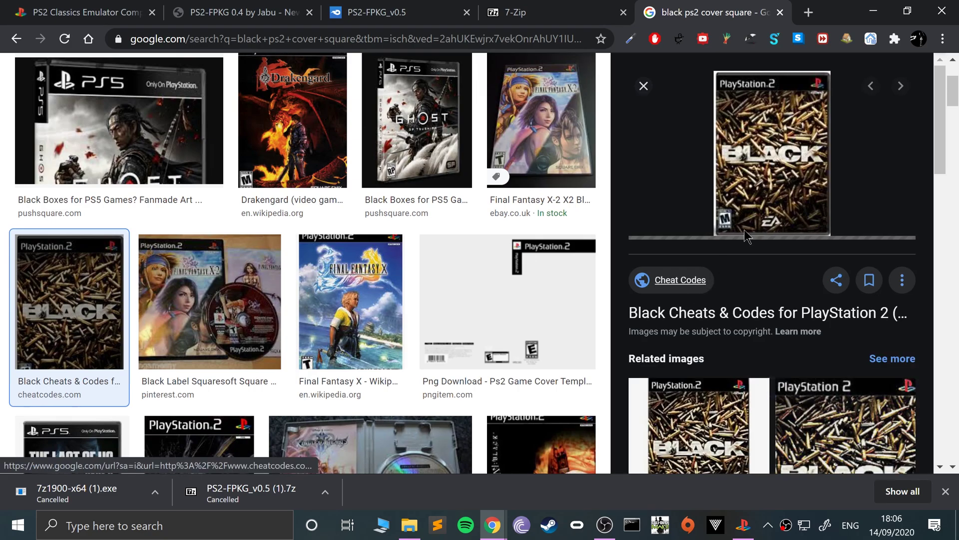
pyautogui.scroll(-5, 791, 189)
pyautogui.click(820, 250)
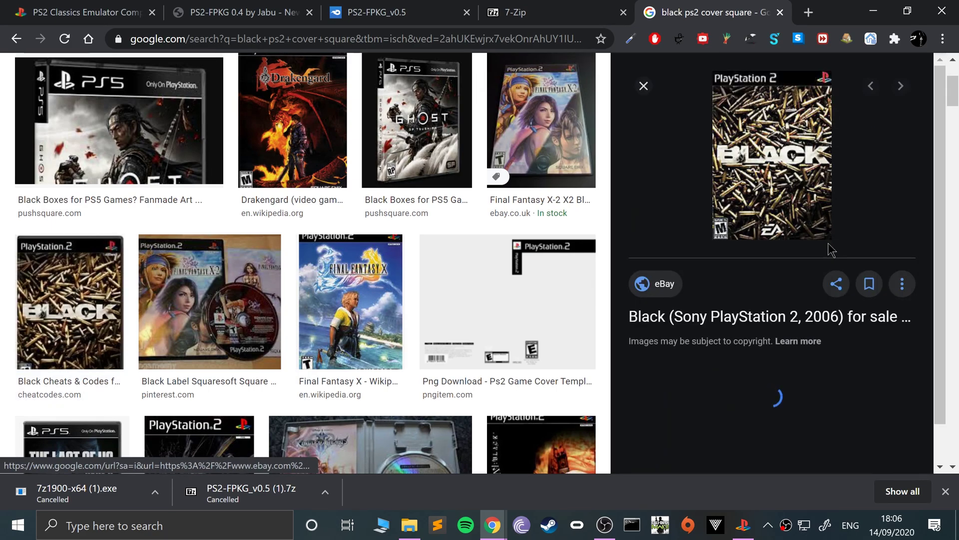
pyautogui.rightClick(768, 180)
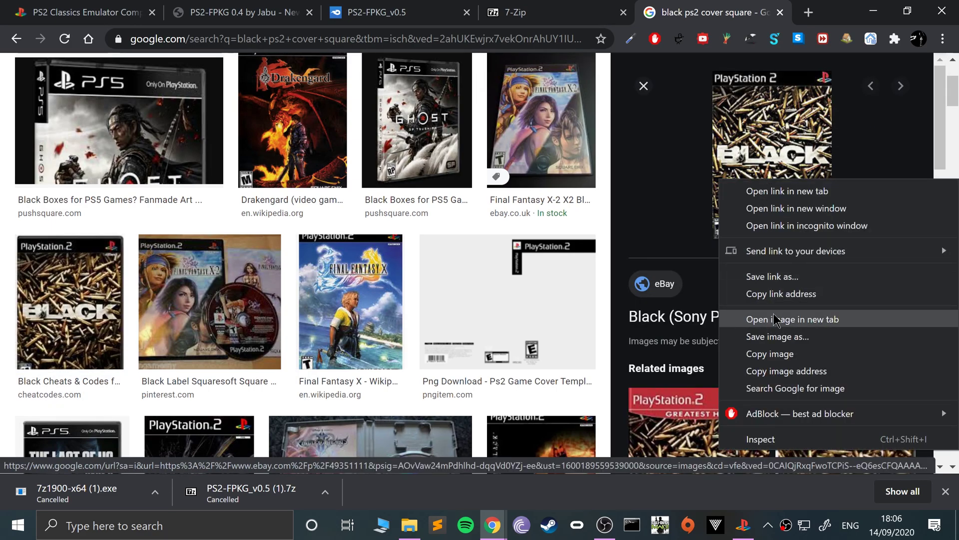
pyautogui.click(772, 332)
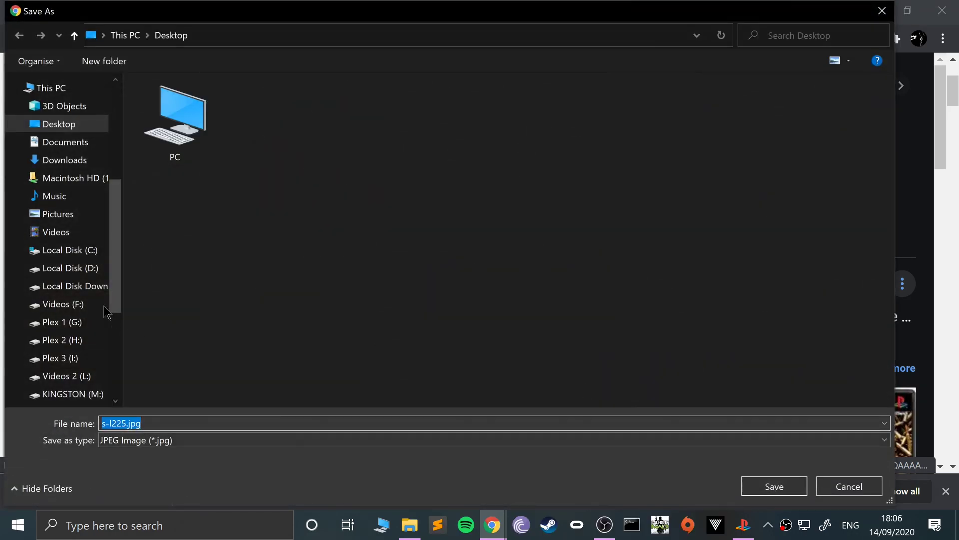
pyautogui.click(765, 489)
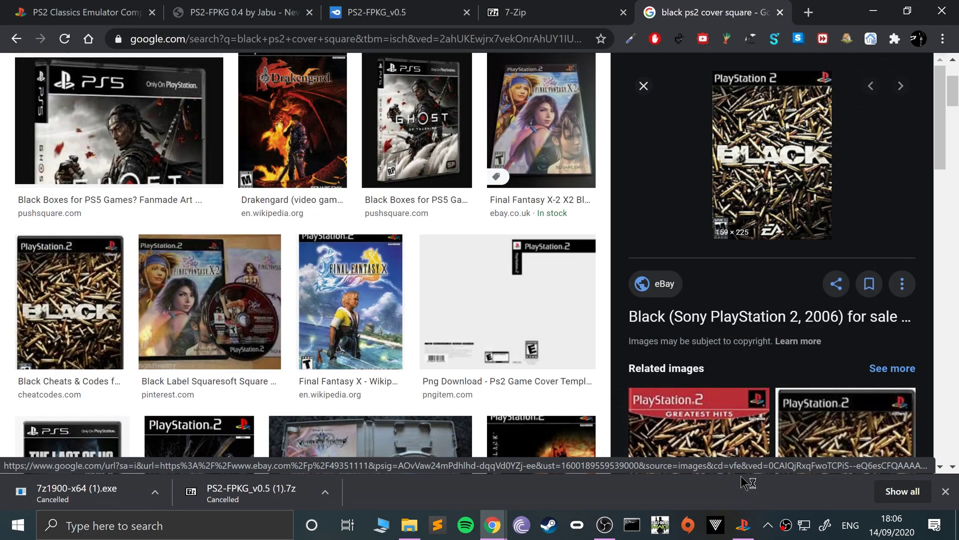
# Change the image search to "black ps2 background"
pyautogui.scroll(3, 280, 223)
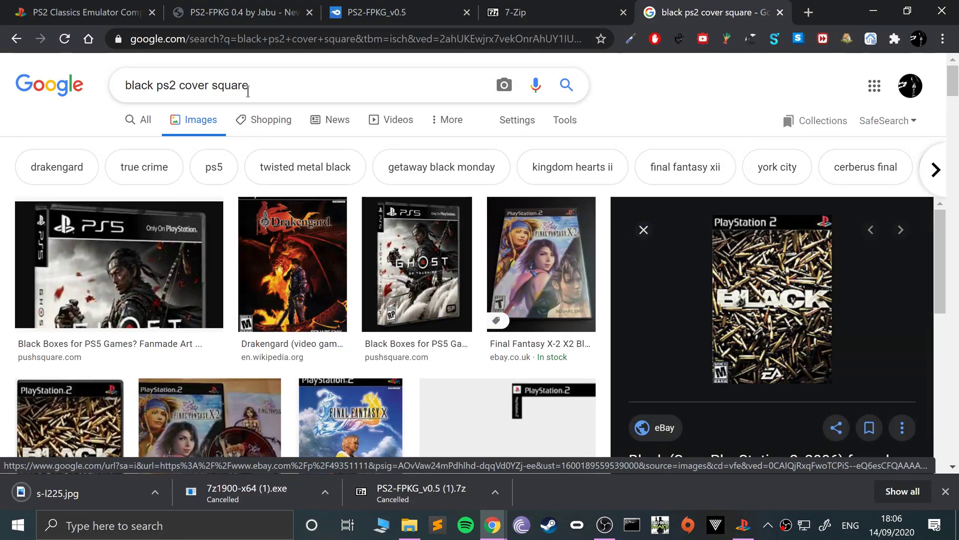
pyautogui.moveTo(247, 91); pyautogui.dragTo(179, 94)
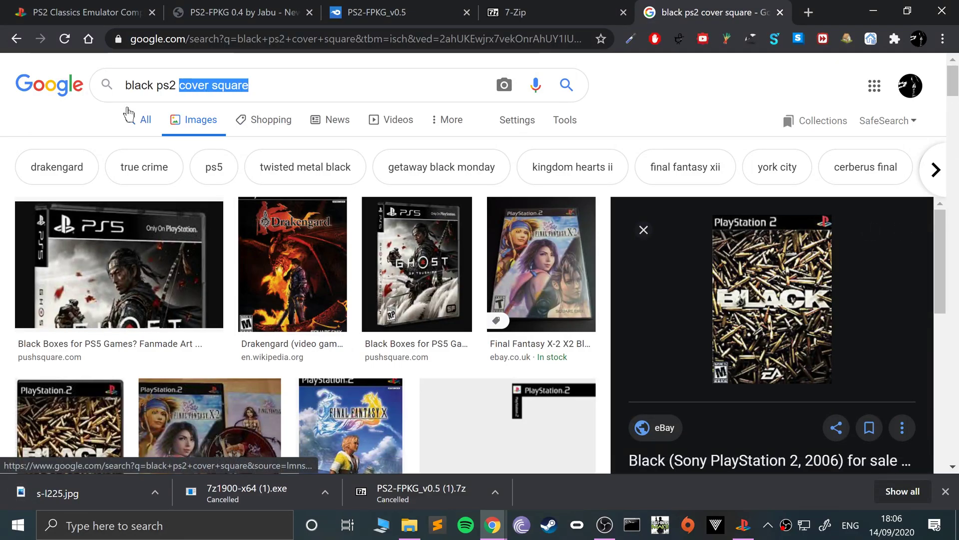
pyautogui.write('background')
pyautogui.press('Return')
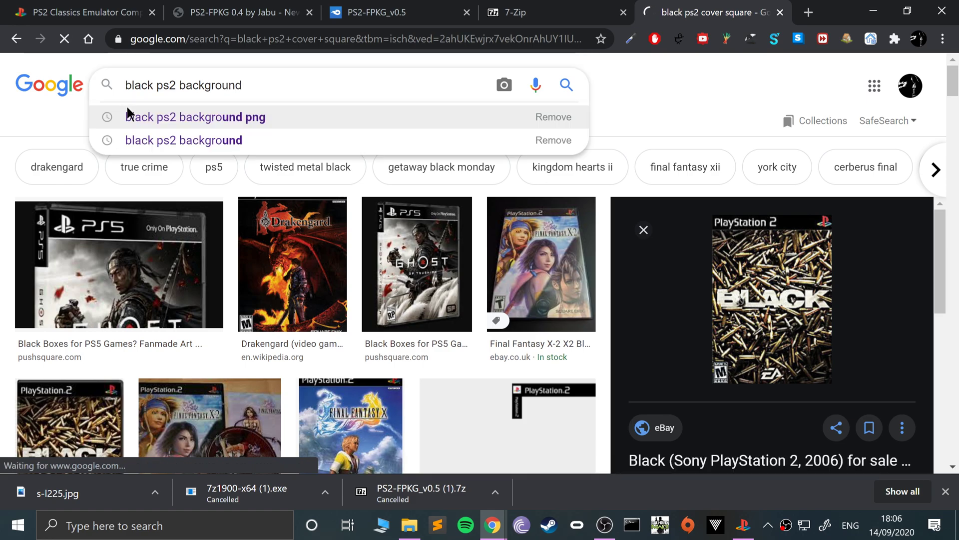
# Pick the YouTube "HD Remastered Starting Block" image from the results and save it to the desktop as maxresdefault.jpg
pyautogui.scroll(-3, 242, 296)
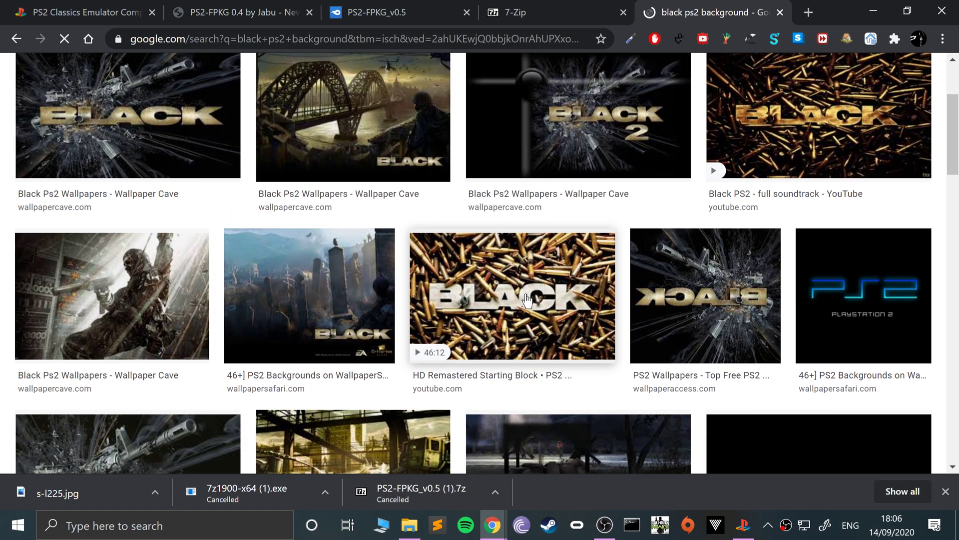
pyautogui.click(529, 300)
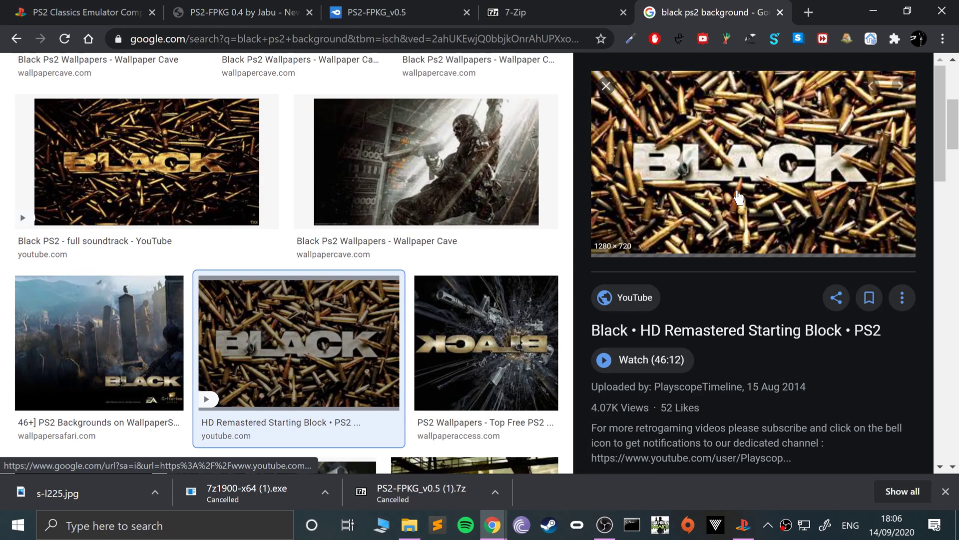
pyautogui.click(759, 270)
pyautogui.rightClick(759, 228)
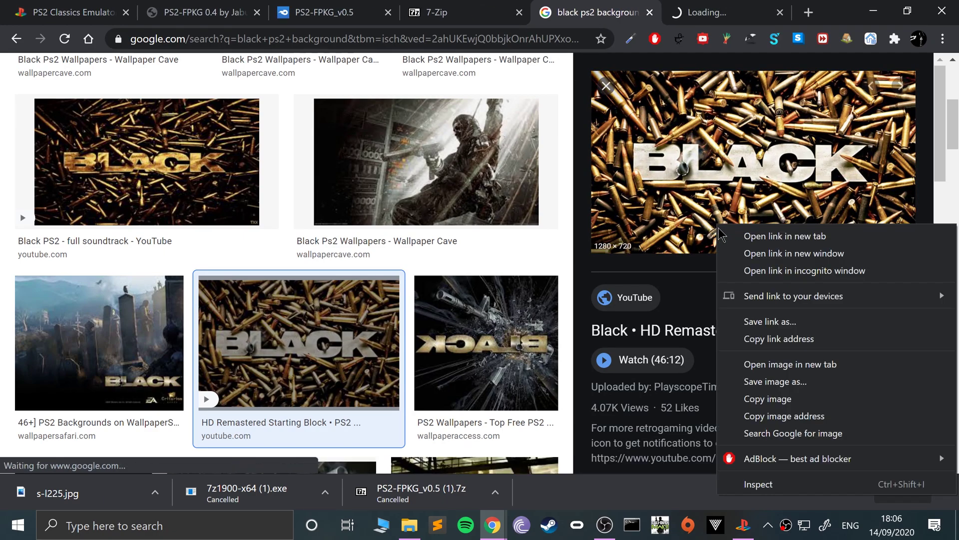
pyautogui.click(774, 382)
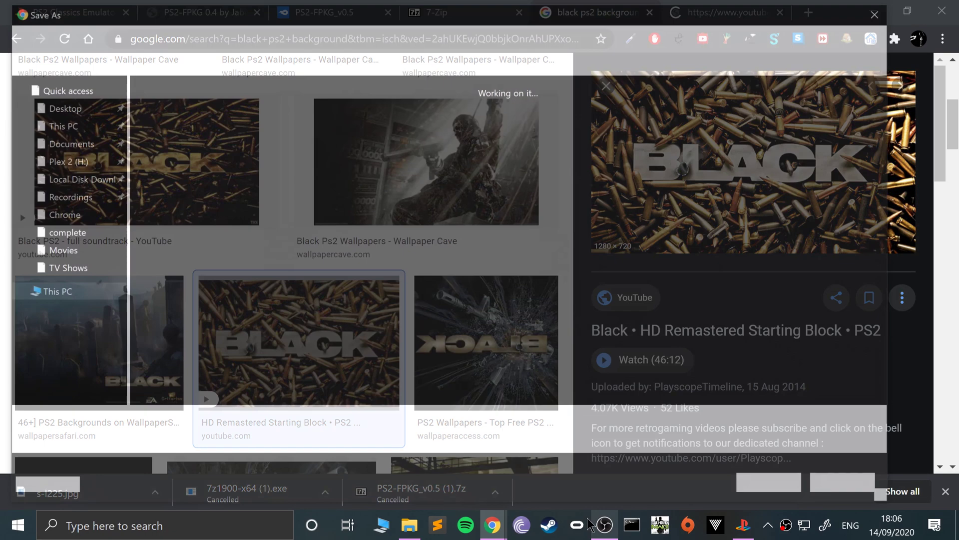
pyautogui.press('Return')
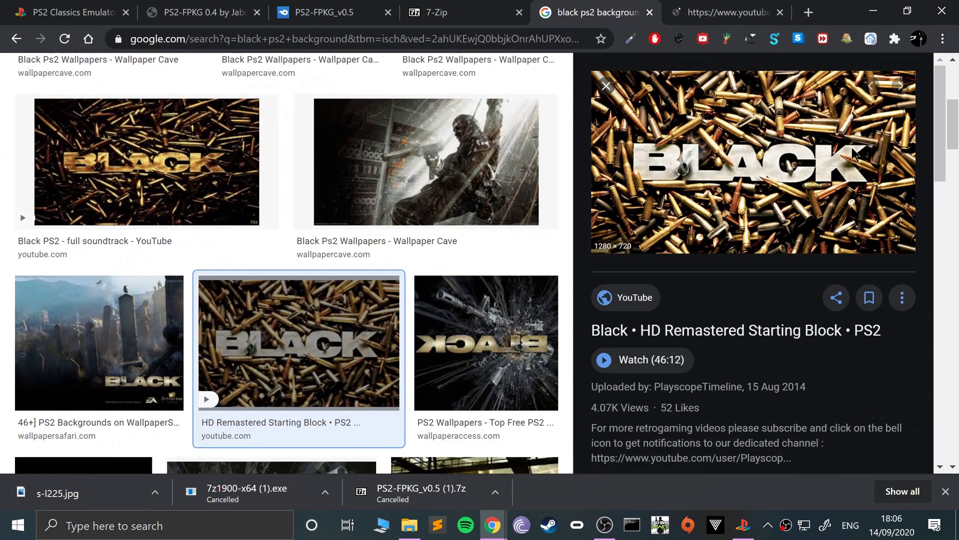
# Switch back to PS2-FPKG v0.5 and set s-l225.jpg from the desktop as the package icon
pyautogui.click(874, 11)
pyautogui.click(442, 309)
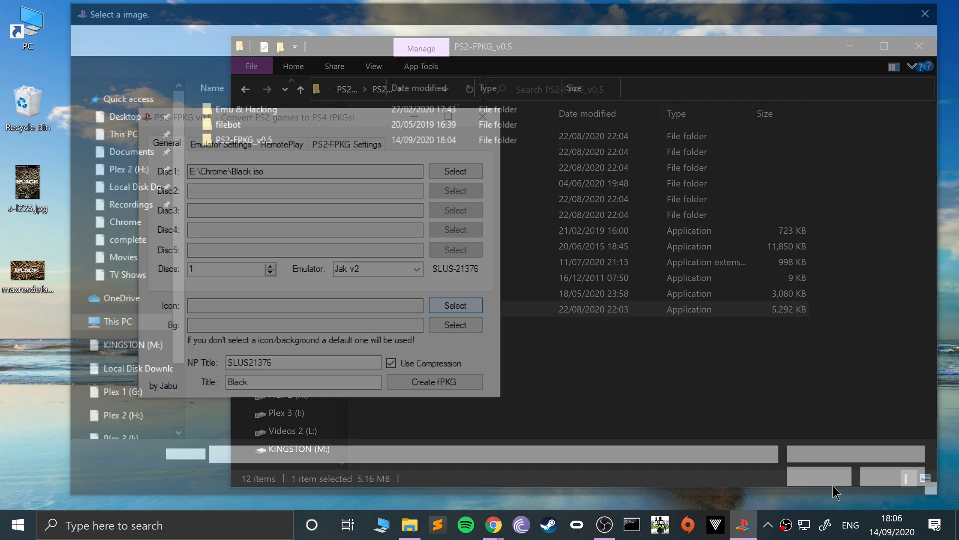
pyautogui.click(128, 152)
pyautogui.click(250, 142)
pyautogui.click(422, 155)
pyautogui.doubleClick(422, 155)
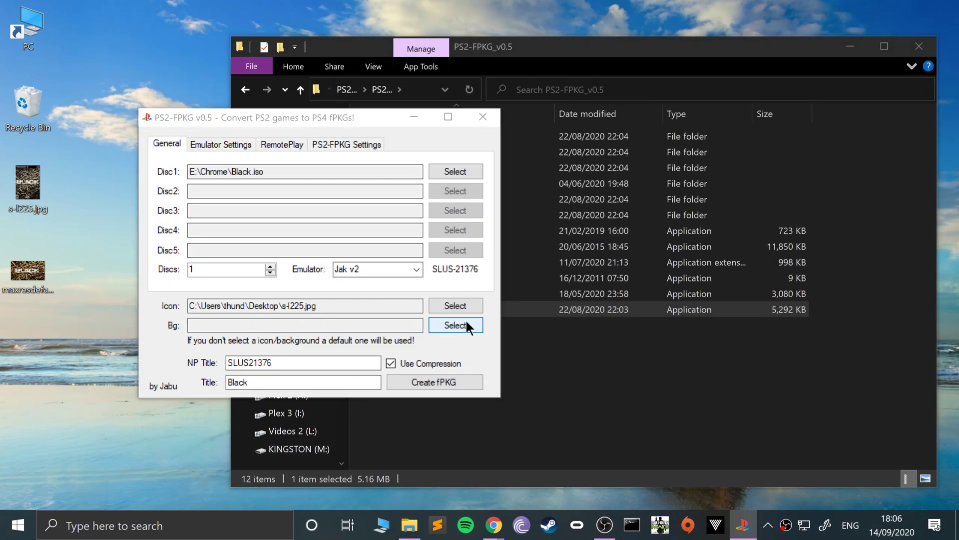
# Set maxresdefault.jpg from the desktop as the package background image
pyautogui.click(452, 325)
pyautogui.click(265, 150)
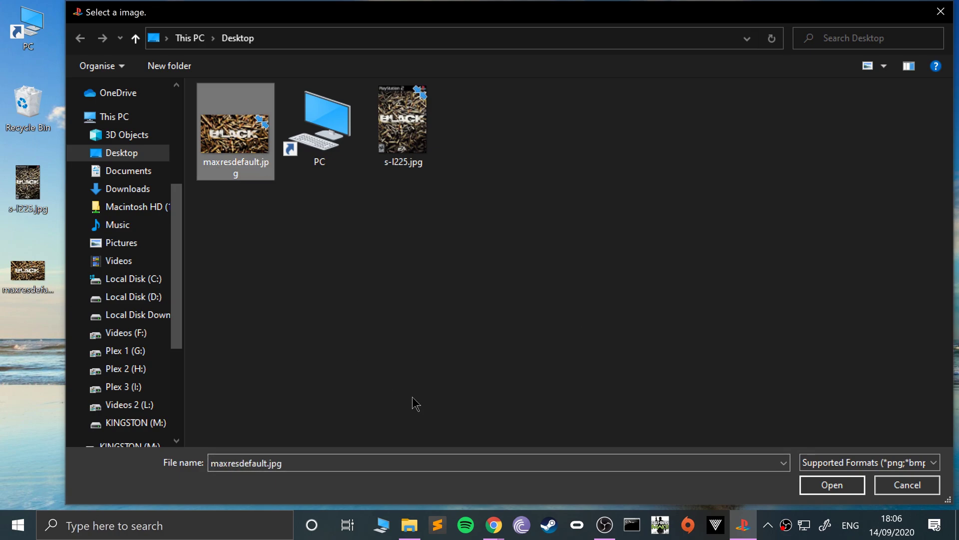
pyautogui.press('Return')
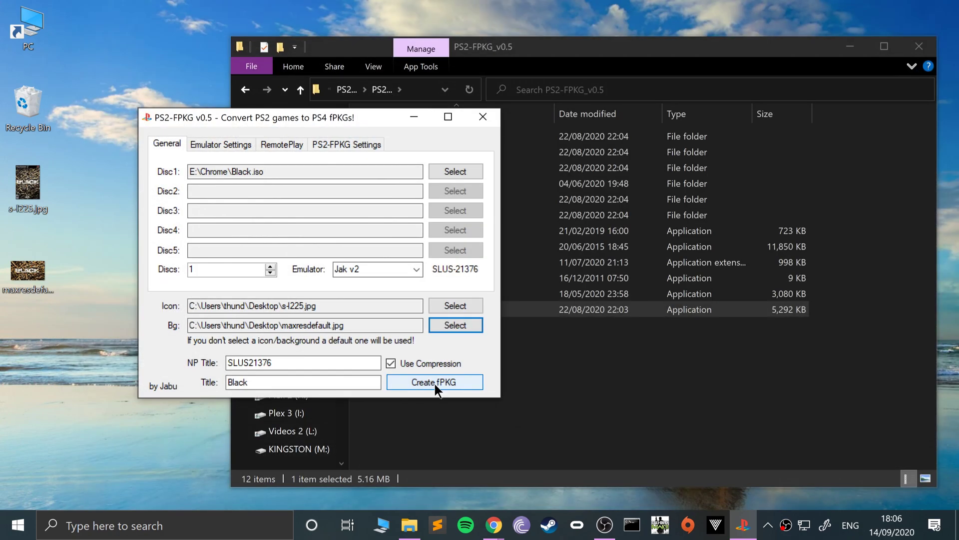
pyautogui.click(435, 383)
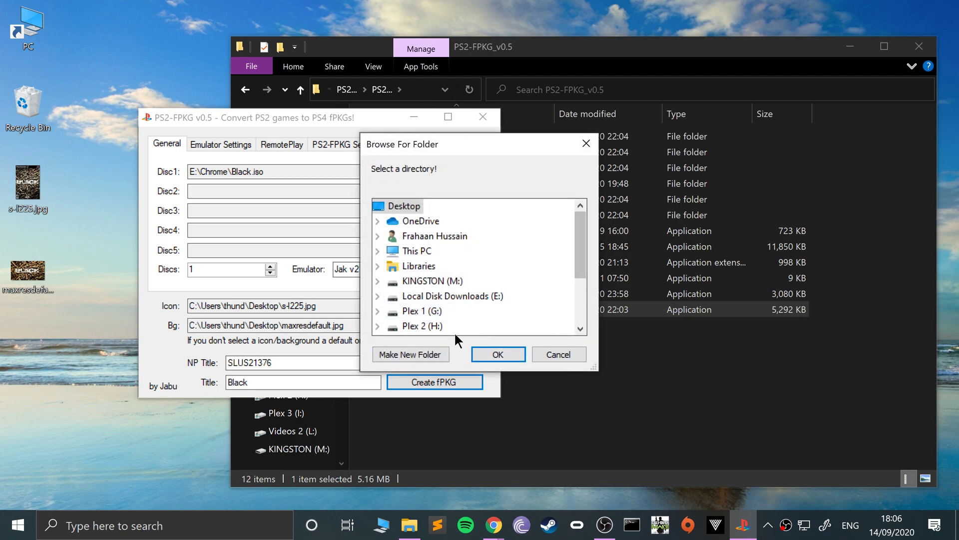
pyautogui.moveTo(436, 152); pyautogui.dragTo(97, 243)
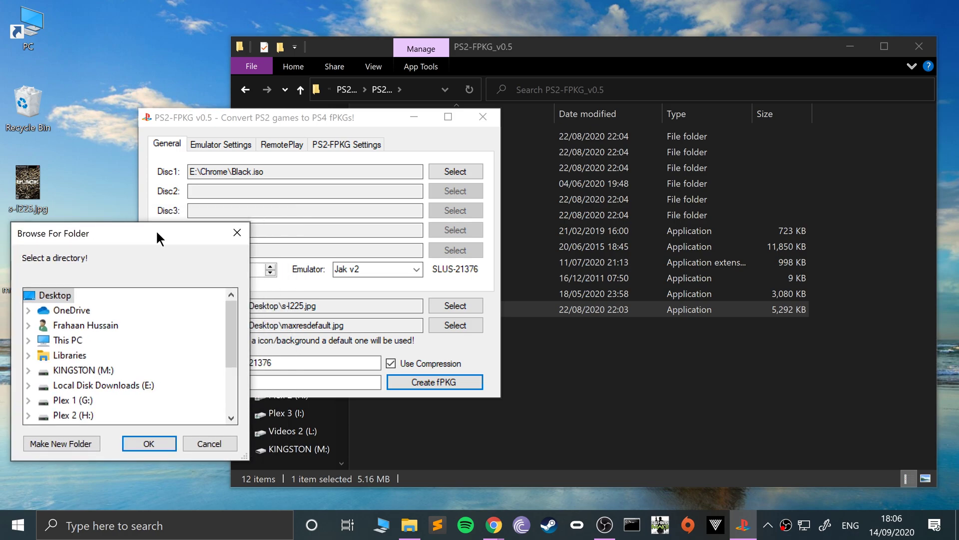
pyautogui.moveTo(157, 236); pyautogui.dragTo(434, 233)
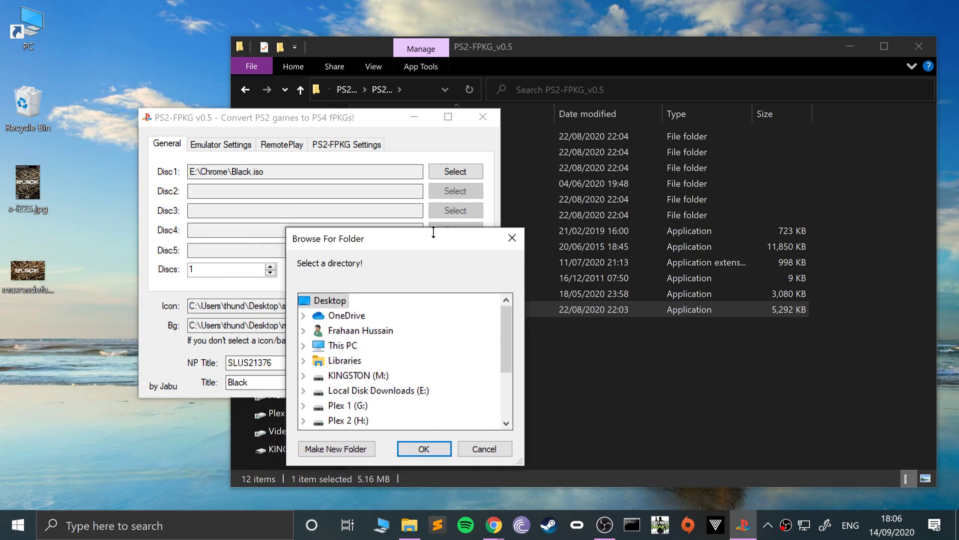
pyautogui.click(512, 239)
# Switch to File Explorer and open the format settings for the KINGSTON (M:) drive
pyautogui.click(597, 398)
pyautogui.click(278, 145)
pyautogui.scroll(-3, 439, 360)
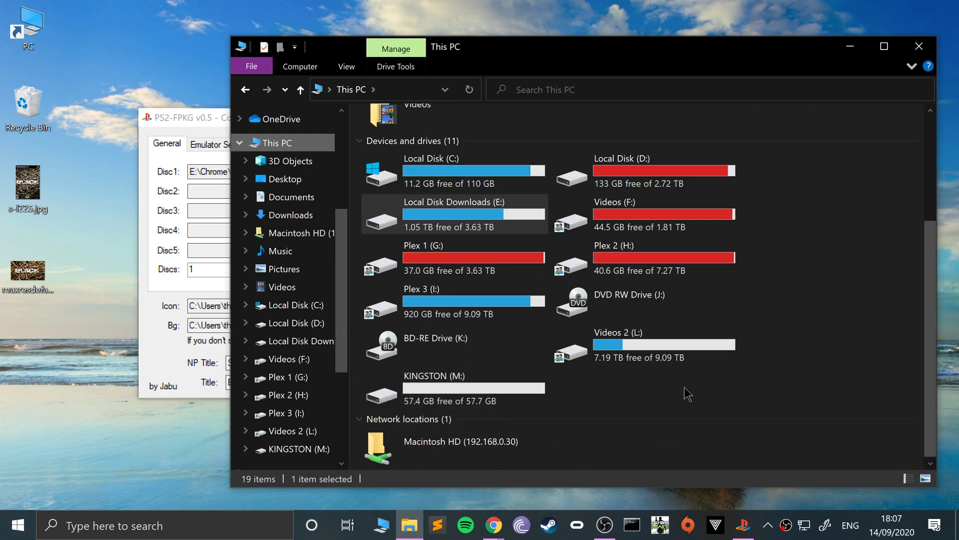
pyautogui.click(465, 379)
pyautogui.rightClick(464, 382)
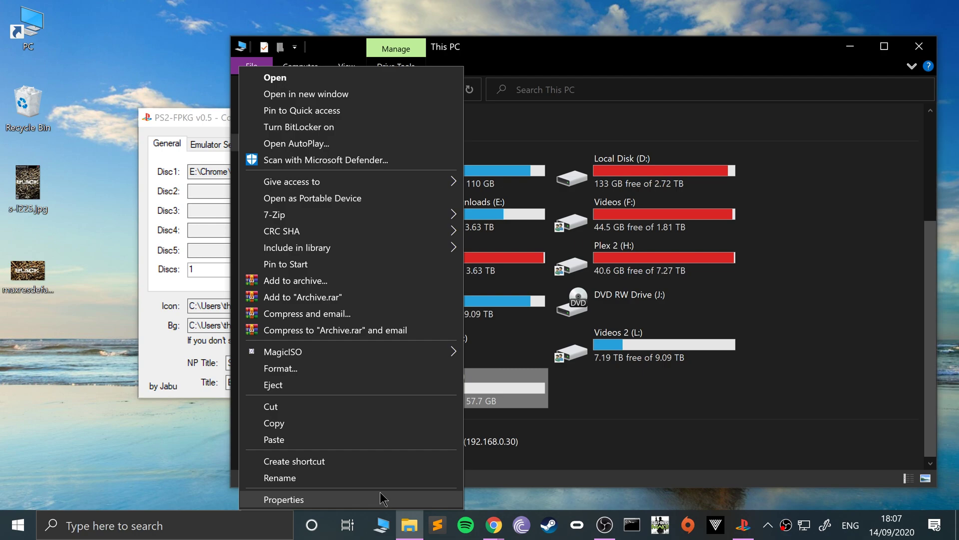
pyautogui.click(300, 368)
# Quick-format the KINGSTON (M:) drive as exFAT with the default allocation size and open the drive
pyautogui.click(337, 259)
pyautogui.click(326, 280)
pyautogui.click(328, 289)
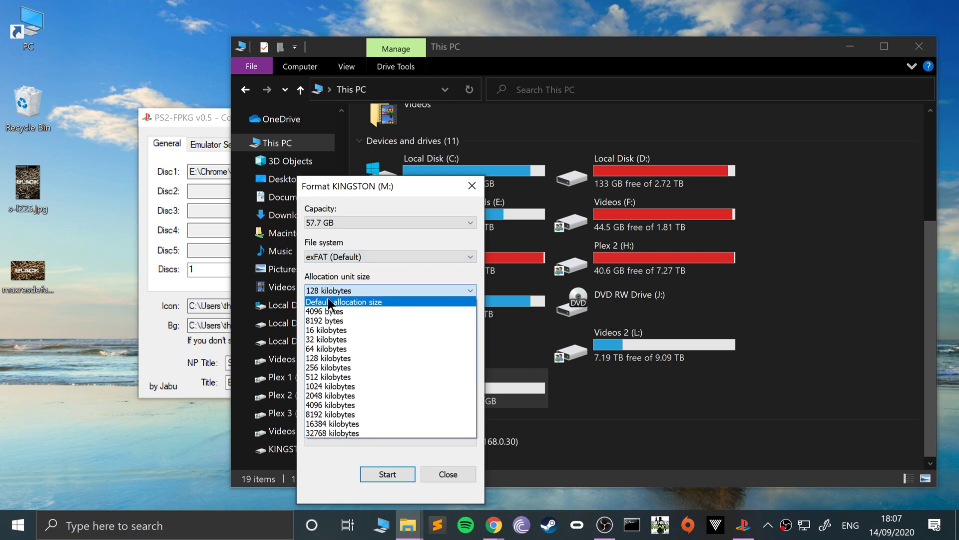
pyautogui.click(328, 299)
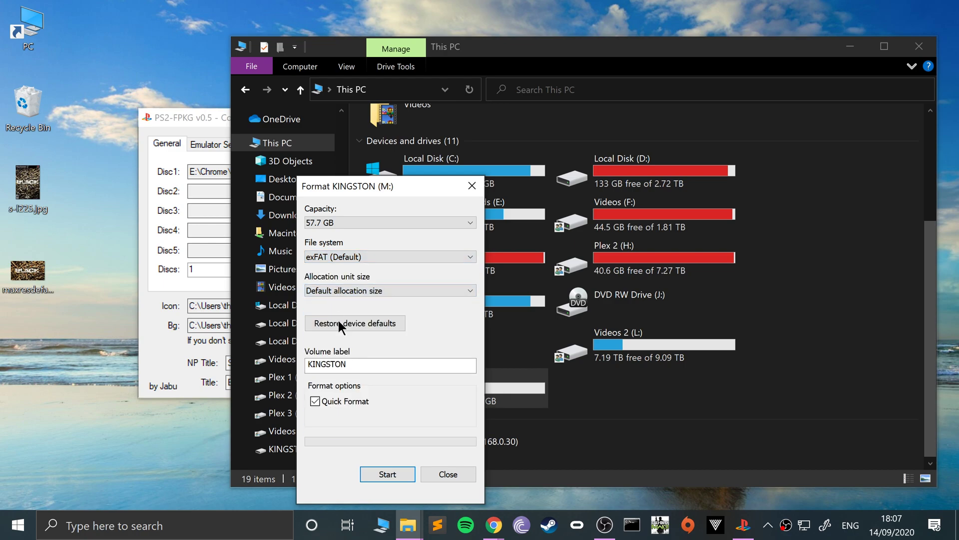
pyautogui.doubleClick(349, 364)
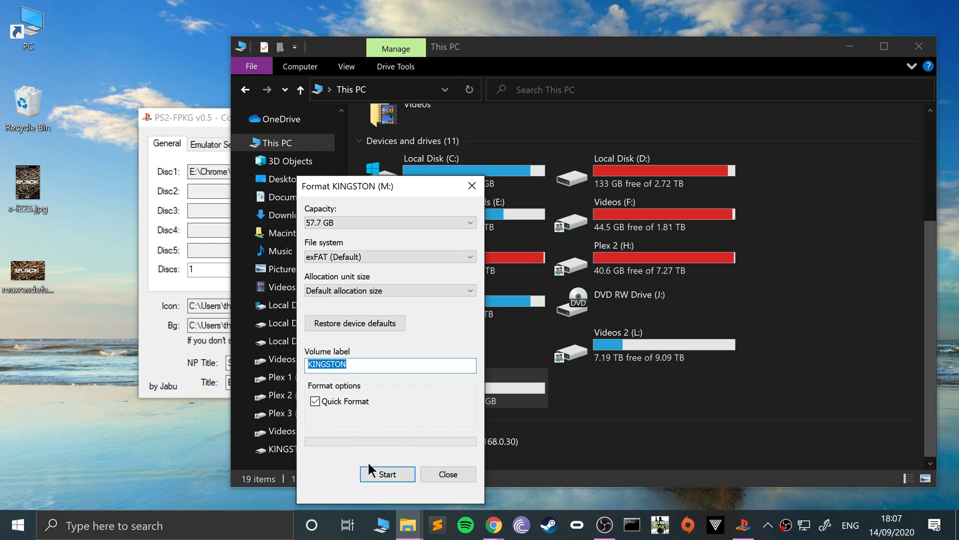
pyautogui.click(389, 473)
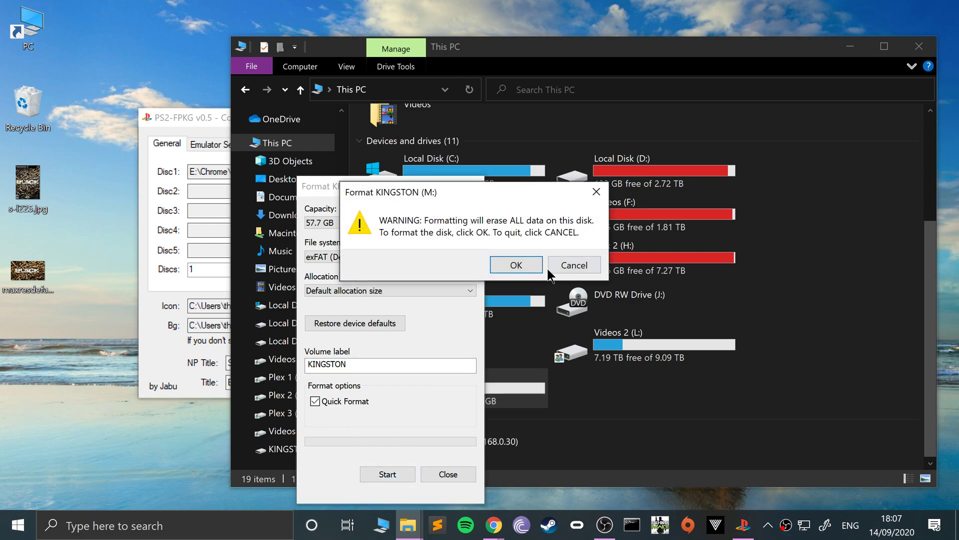
pyautogui.click(526, 267)
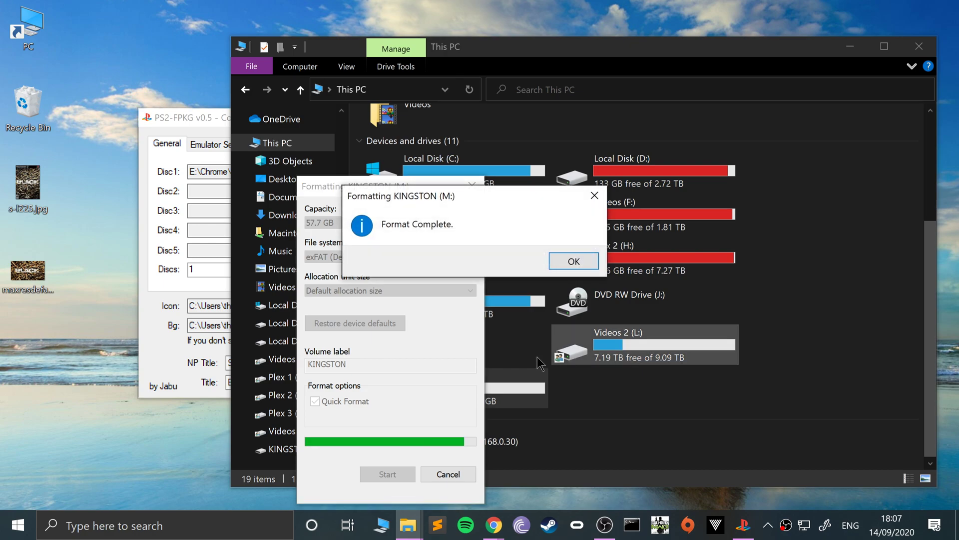
pyautogui.press('Return')
pyautogui.click(434, 470)
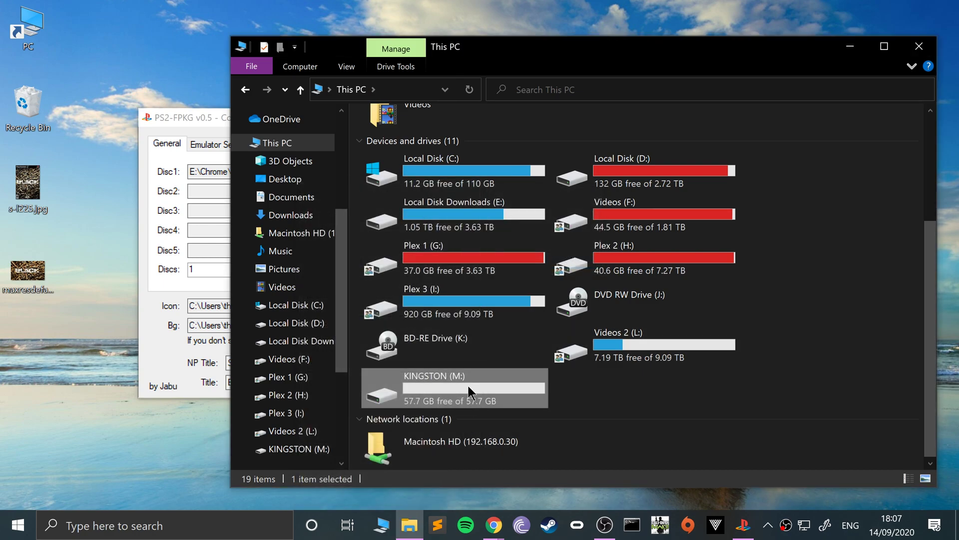
pyautogui.doubleClick(468, 387)
# Switch to PS2-FPKG and try to create the fPKG with the root of KINGSTON (M:) as output directory
pyautogui.click(207, 122)
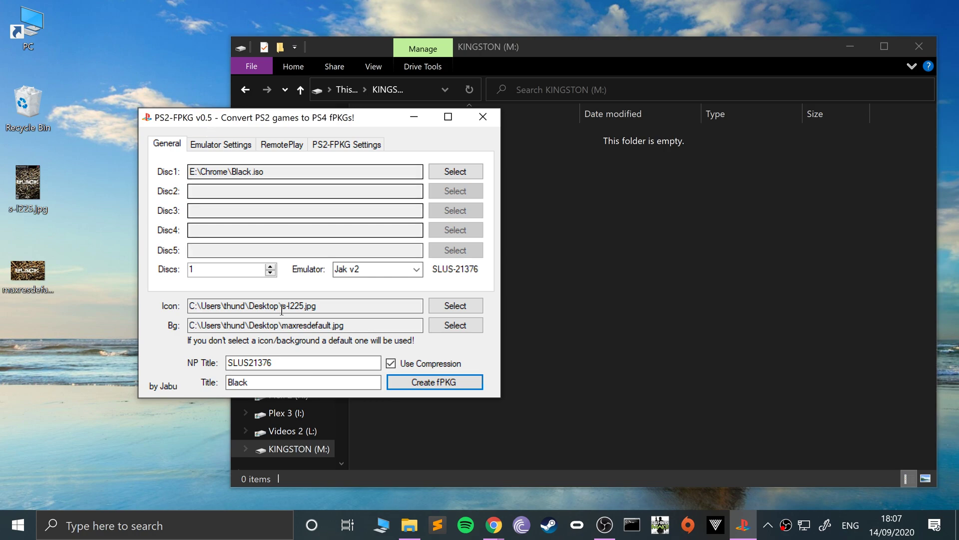
pyautogui.click(415, 383)
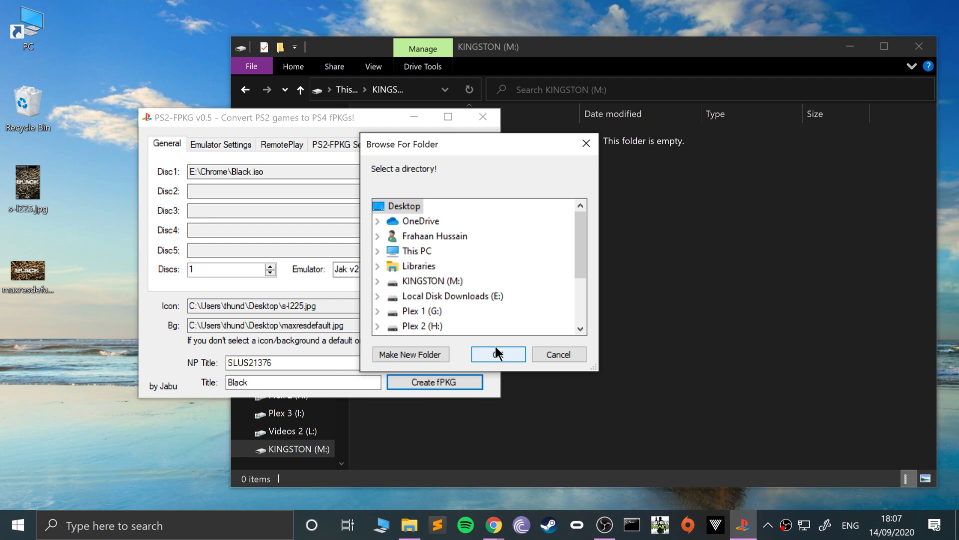
pyautogui.click(425, 282)
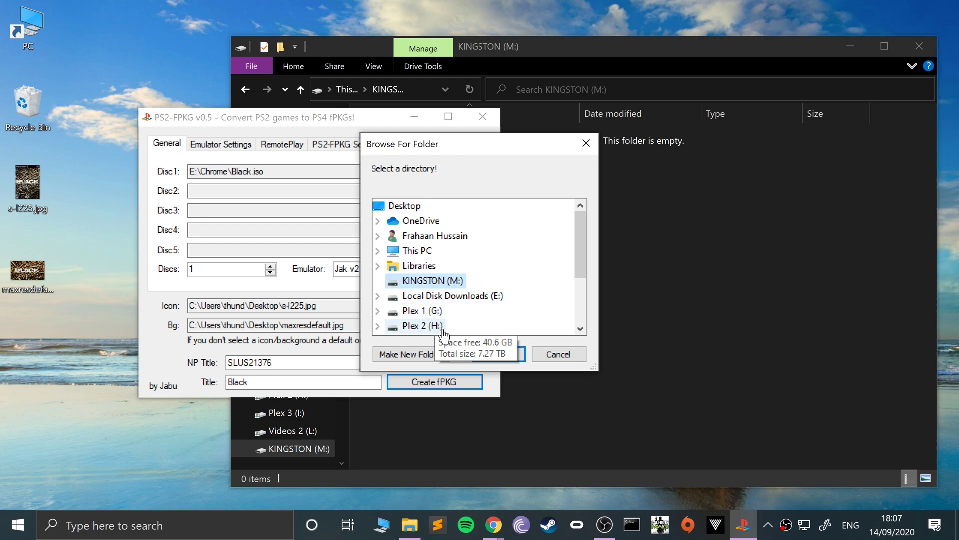
pyautogui.click(478, 353)
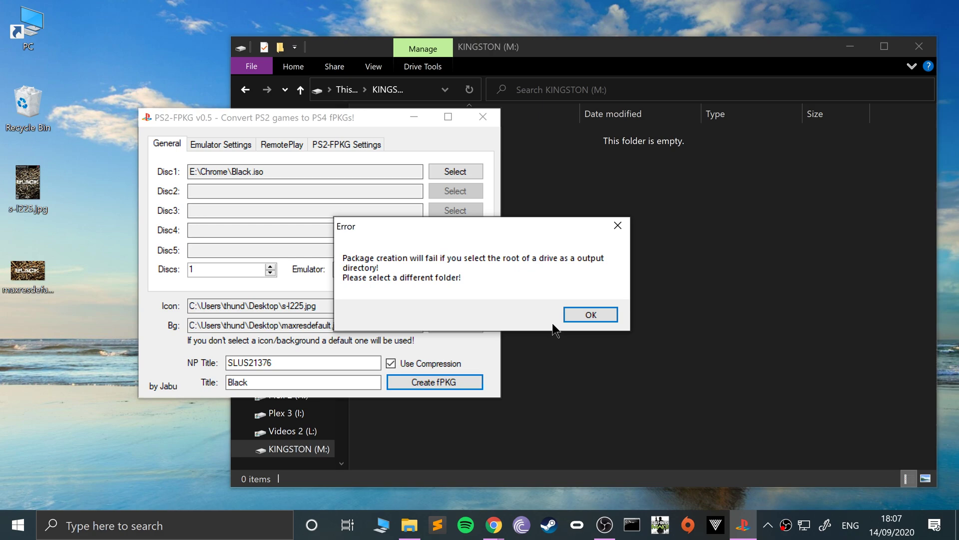
pyautogui.click(604, 314)
# Create the fPKG with the Chrome folder on Local Disk Downloads (E:) as output directory, accepting the game info summary
pyautogui.click(427, 375)
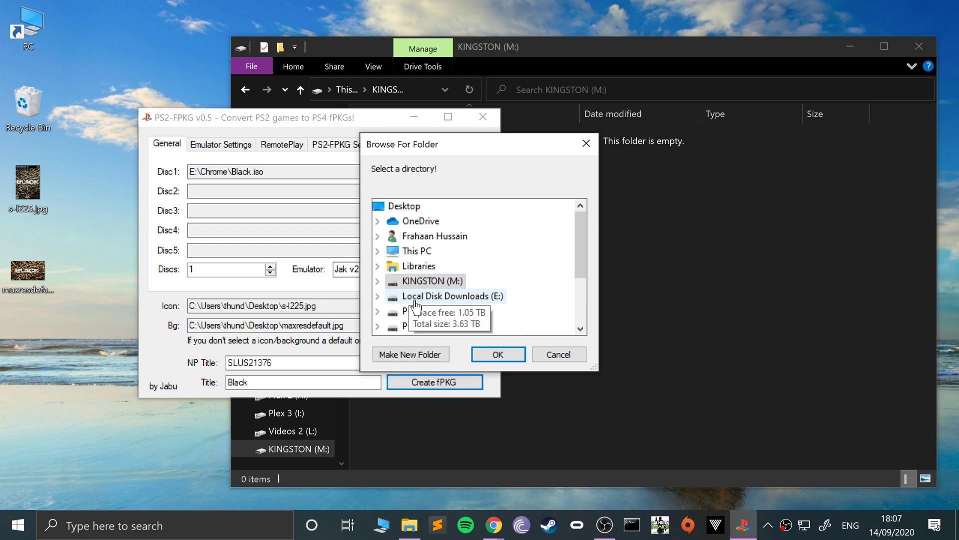
pyautogui.click(400, 296)
pyautogui.click(417, 283)
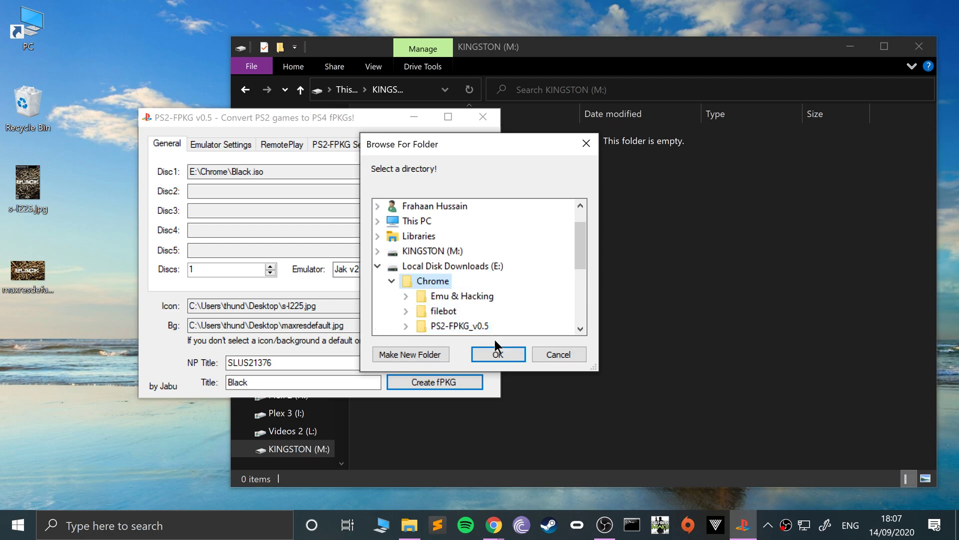
pyautogui.click(499, 353)
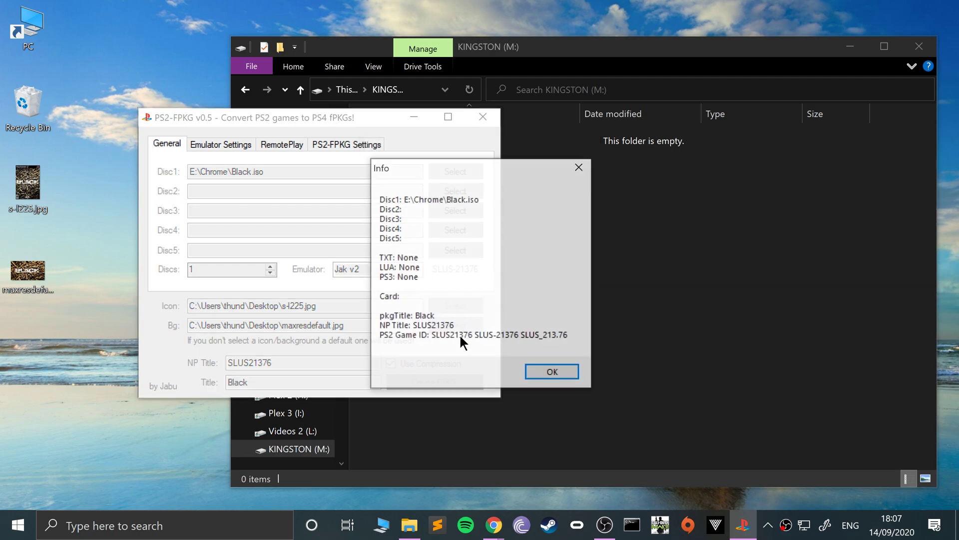
pyautogui.click(558, 380)
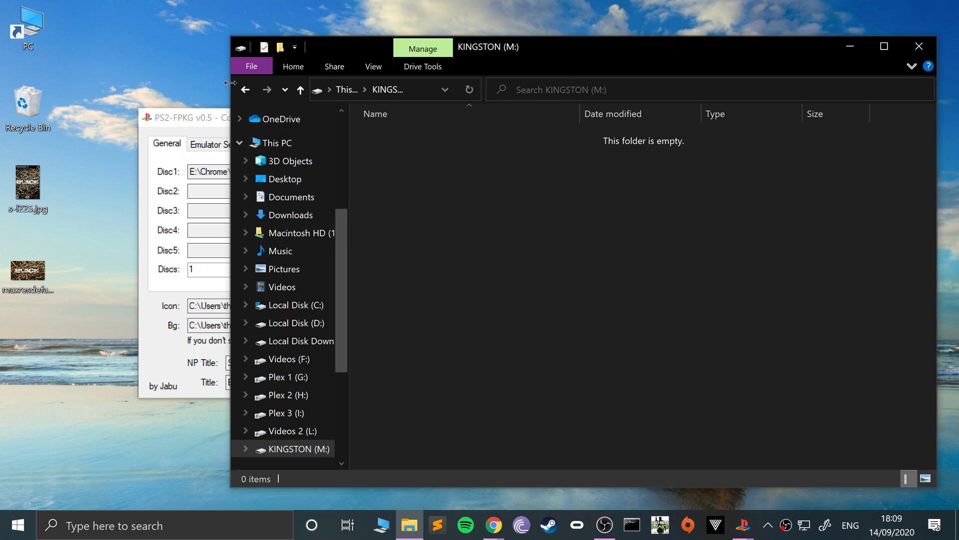
# Switch to File Explorer and go to the Chrome folder on drive E: that holds the generated package
pyautogui.click(245, 90)
pyautogui.click(245, 90)
pyautogui.click(245, 90)
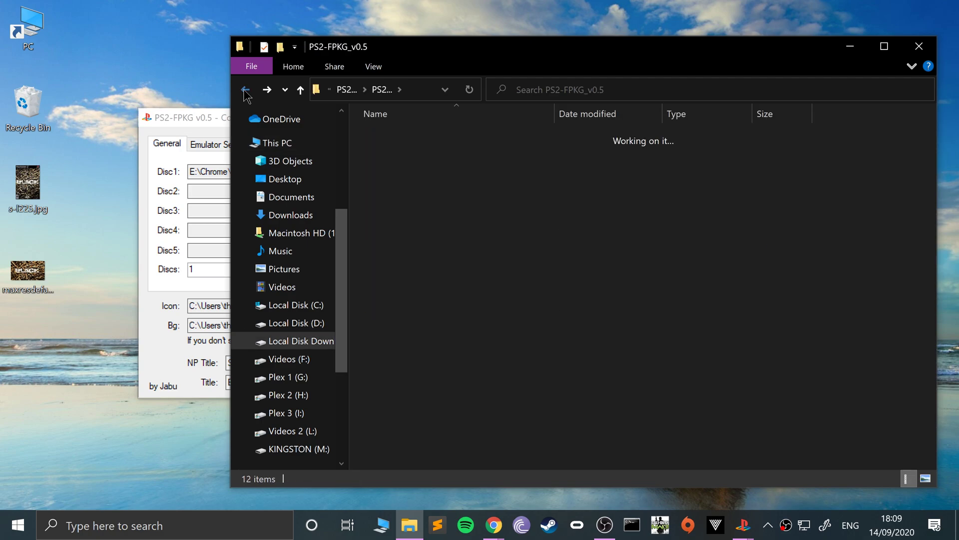
pyautogui.click(348, 89)
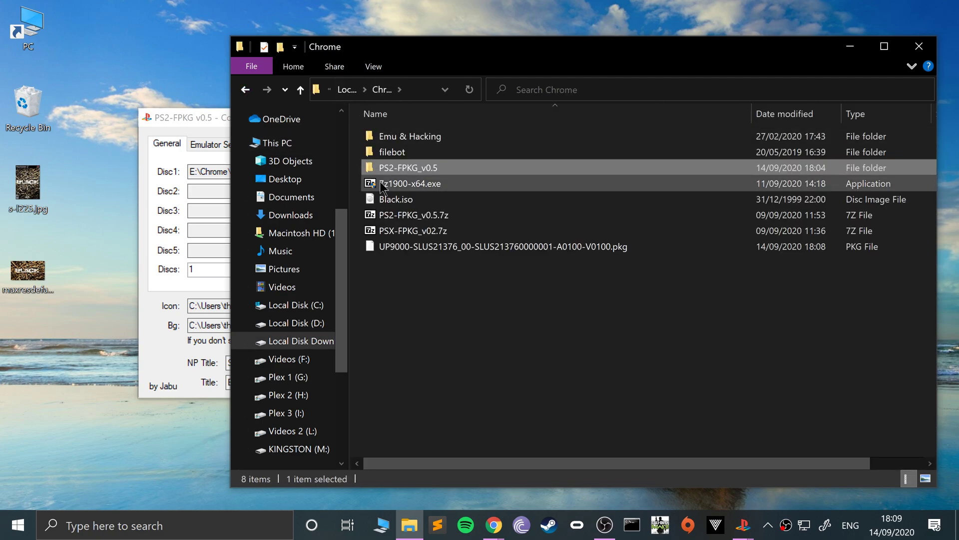
# Copy the generated UP9000-SLUS21376 .pkg file from the Chrome folder to the root of the KINGSTON (M:) drive
pyautogui.click(399, 248)
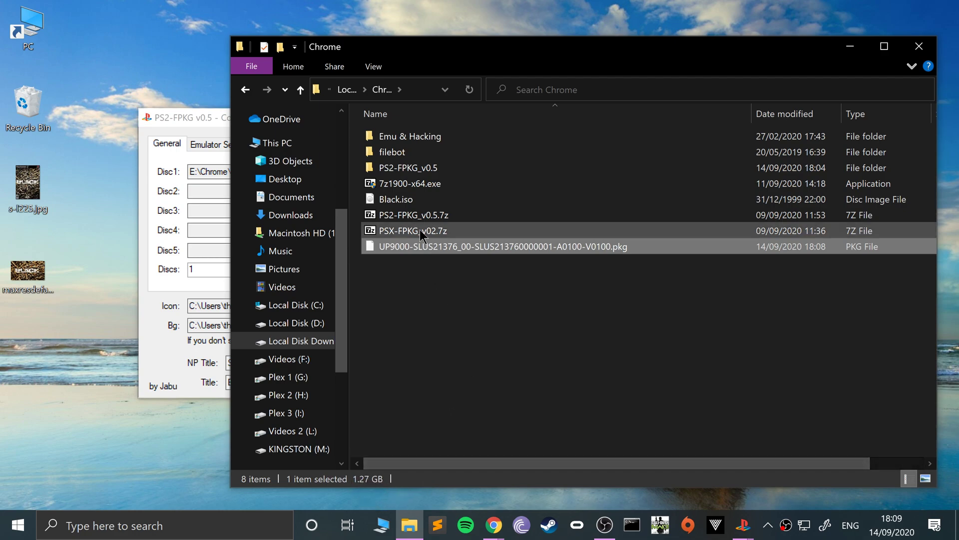
pyautogui.click(405, 199)
pyautogui.click(404, 247)
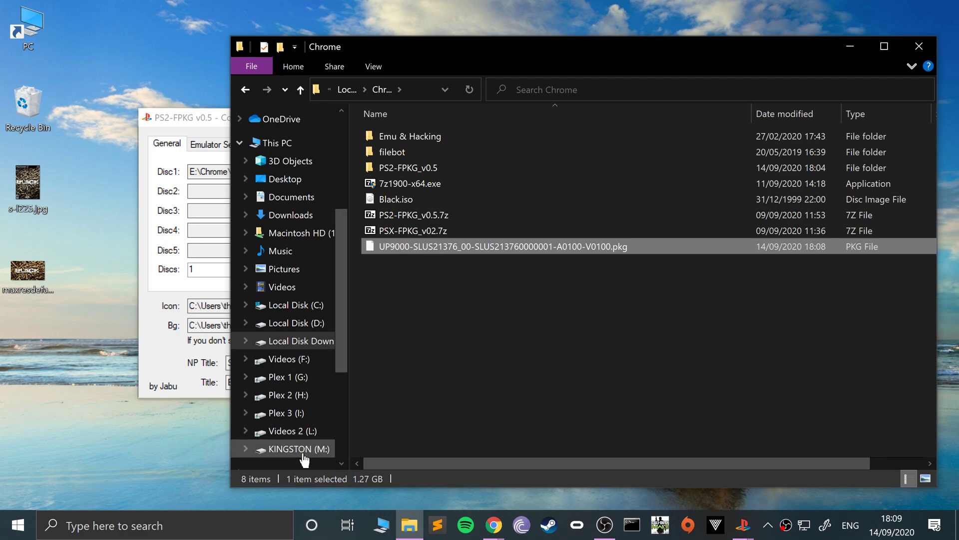
pyautogui.click(262, 447)
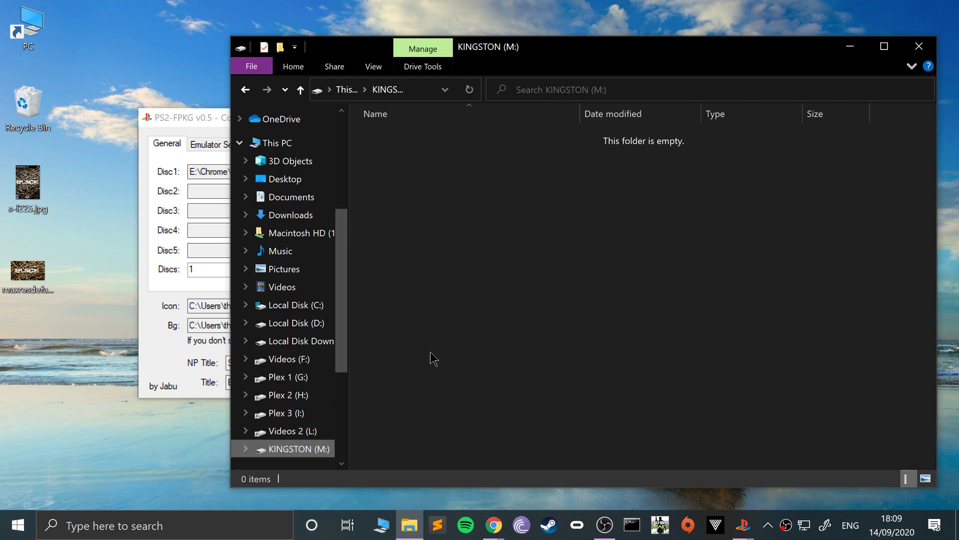
pyautogui.hotkey('ctrl', 'v')
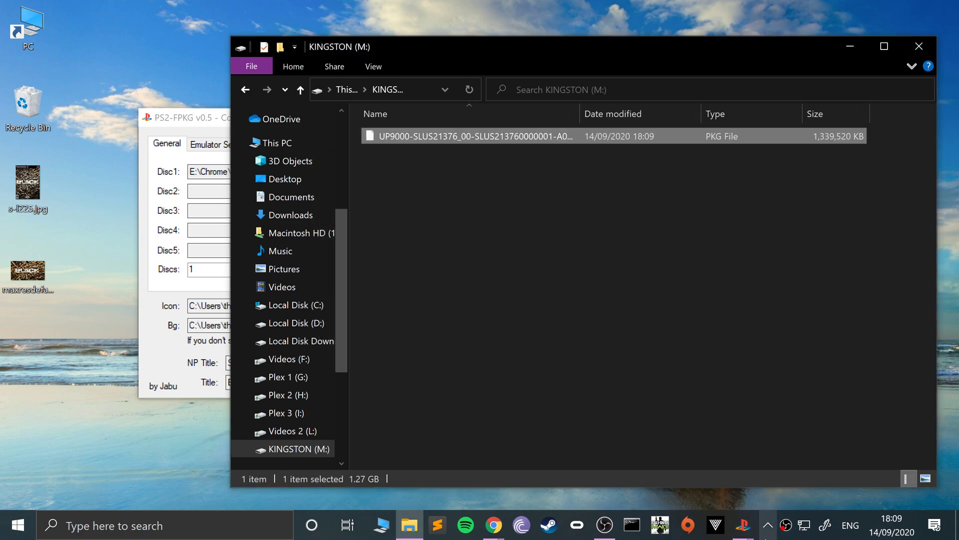
pyautogui.click(826, 490)
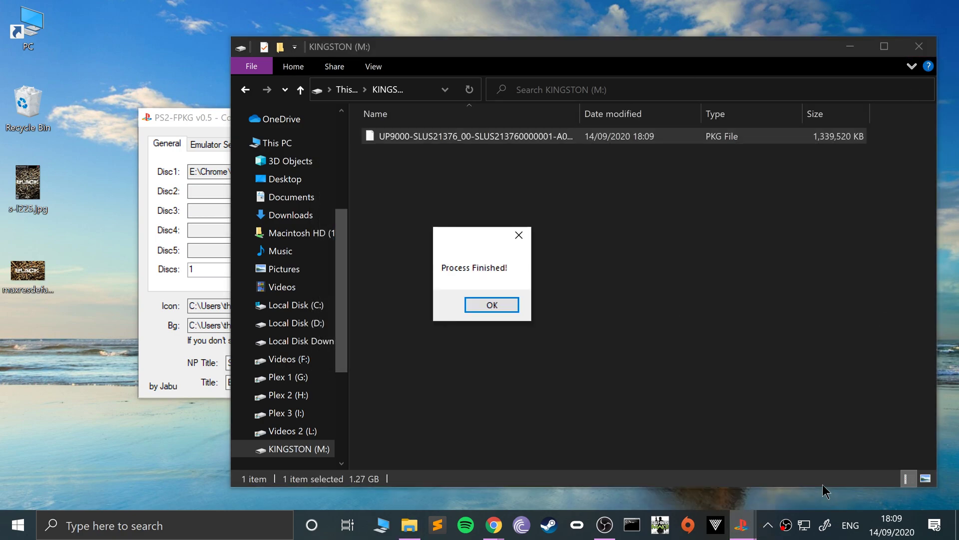
# Dismiss the process-finished message and close PS2-FPKG
pyautogui.click(516, 304)
pyautogui.click(147, 303)
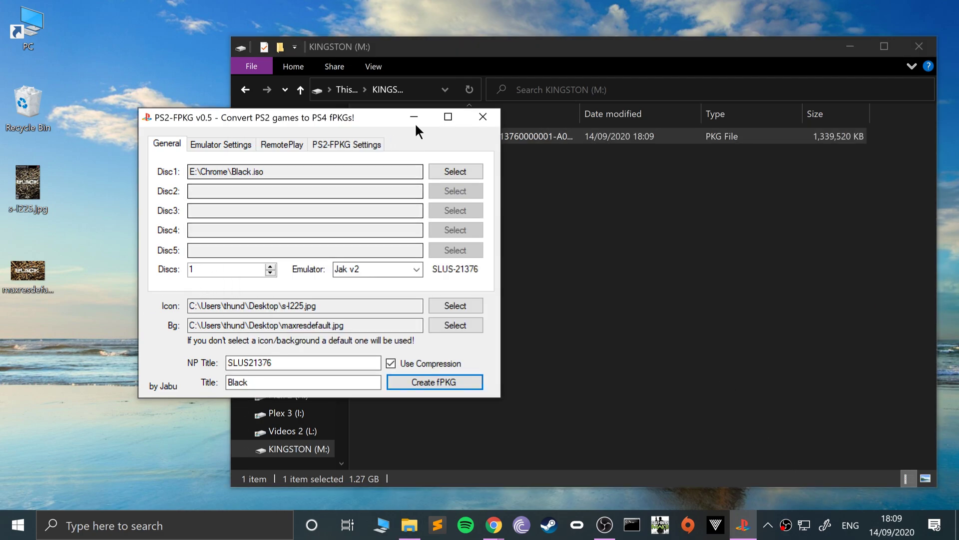
pyautogui.click(483, 116)
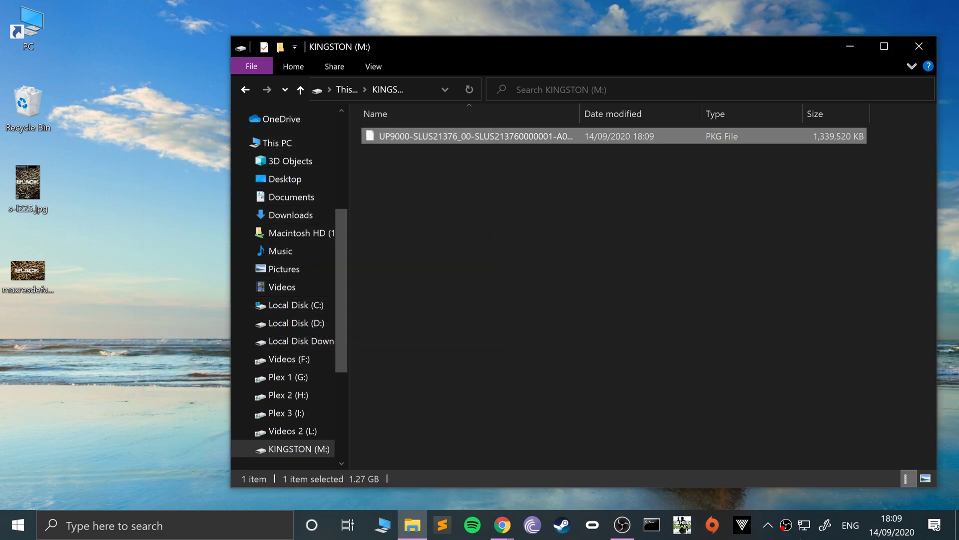
# Safely eject the DataTraveler 3.0 USB drive, KINGSTON (M:), from Windows
pyautogui.click(768, 525)
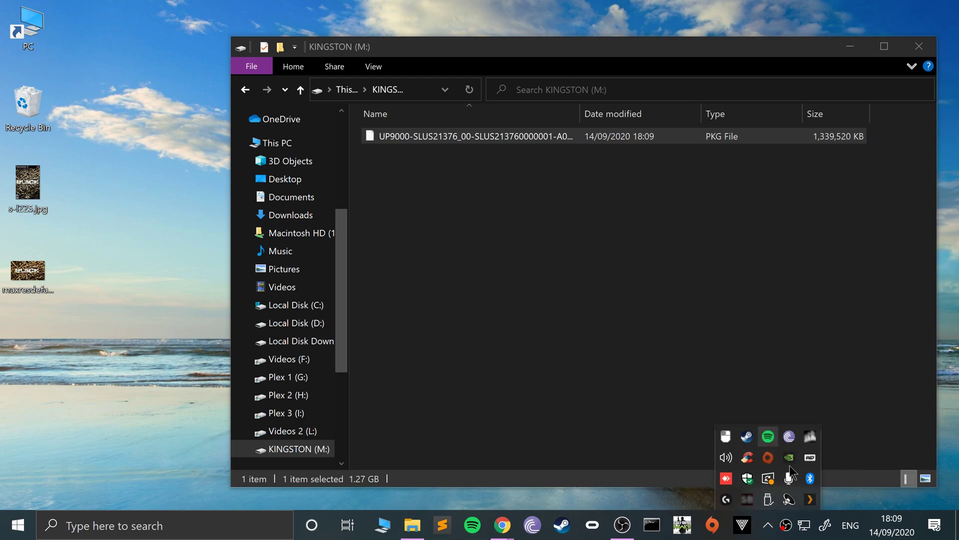
pyautogui.click(768, 498)
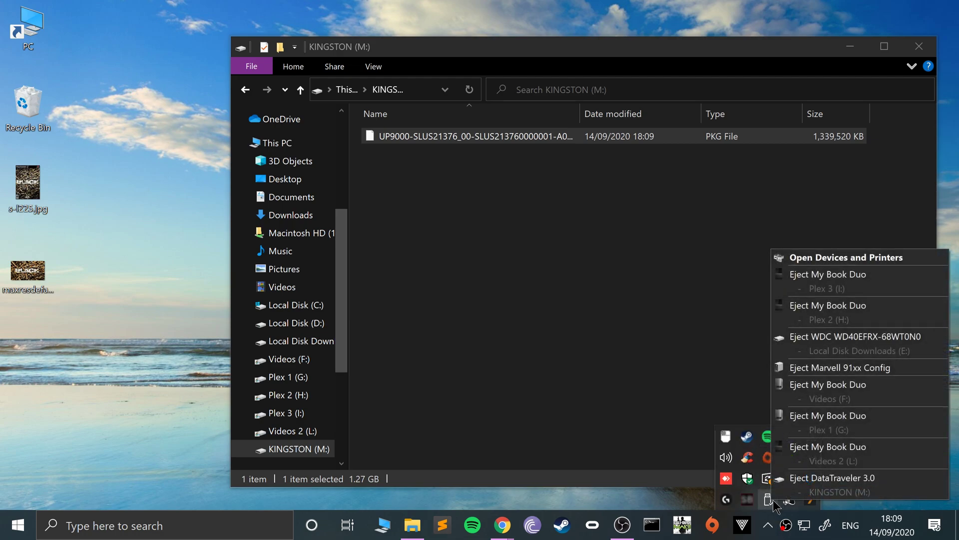
pyautogui.click(840, 476)
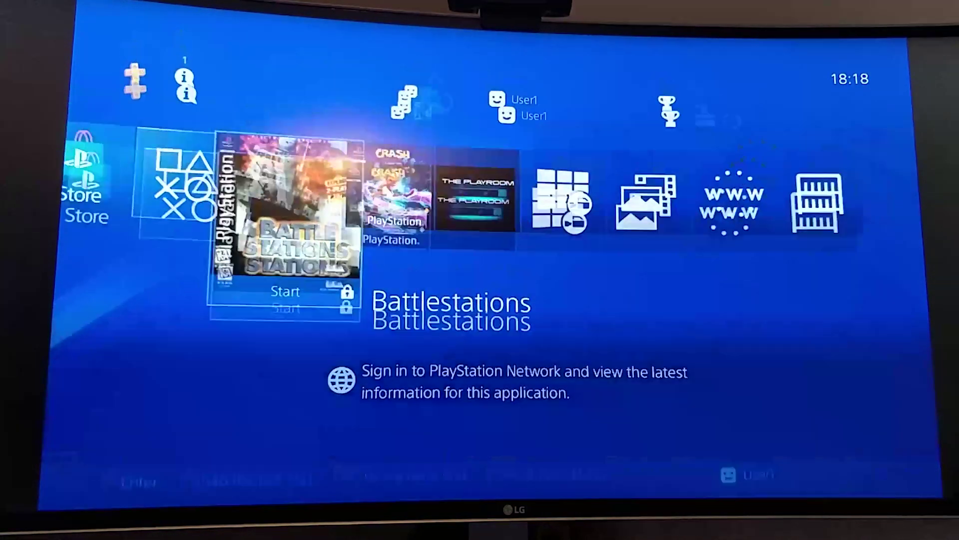
# Switch to the PS4 home screen and open the console's Settings
pyautogui.press('Up')
pyautogui.press('Left')
pyautogui.press('Right')
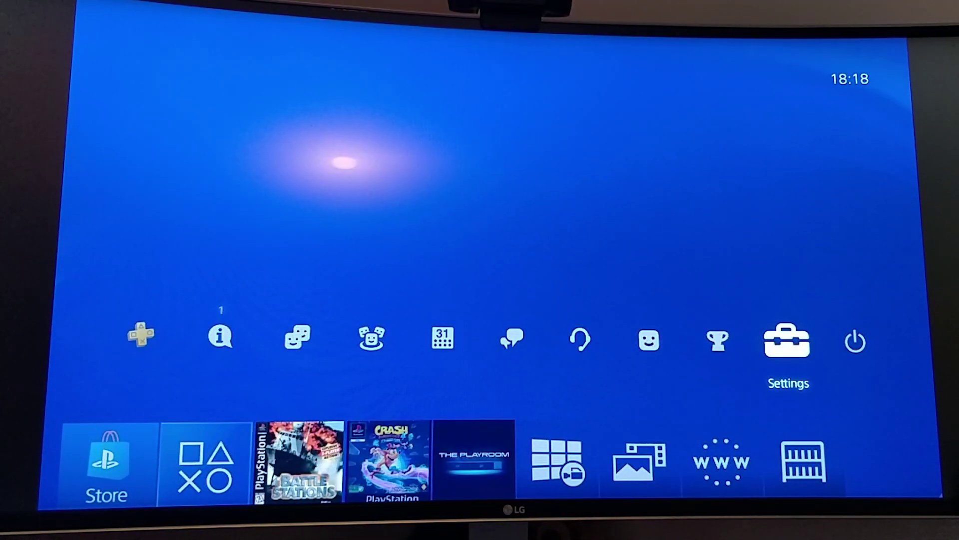
pyautogui.press('Return')
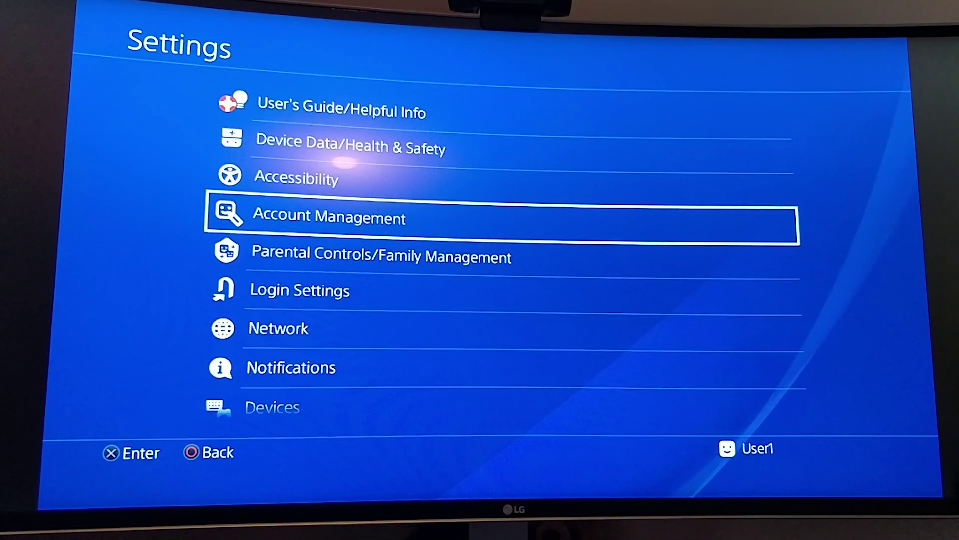
# Open Debug Settings at the end of the PS4 Settings list
pyautogui.press('Down')
pyautogui.press('Down')
pyautogui.press('Down')
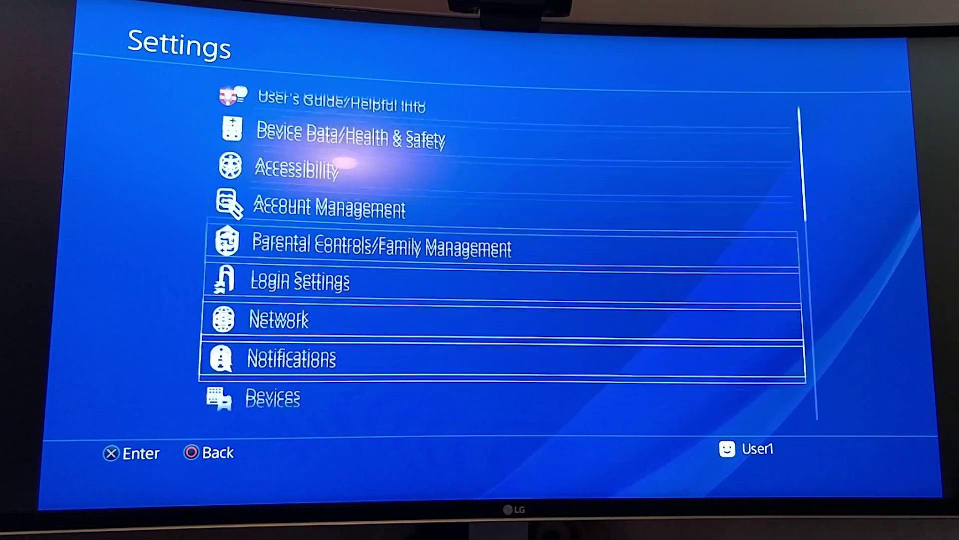
pyautogui.press('Down')
pyautogui.press('Down')
pyautogui.press('Down')
pyautogui.press('Down')
pyautogui.press('Down')
pyautogui.press('Down')
pyautogui.press('Down')
pyautogui.press('Down')
pyautogui.press('Down')
pyautogui.press('Down')
pyautogui.press('Down')
pyautogui.press('Down')
pyautogui.press('Down')
pyautogui.press('Down')
pyautogui.press('Down')
pyautogui.press('Down')
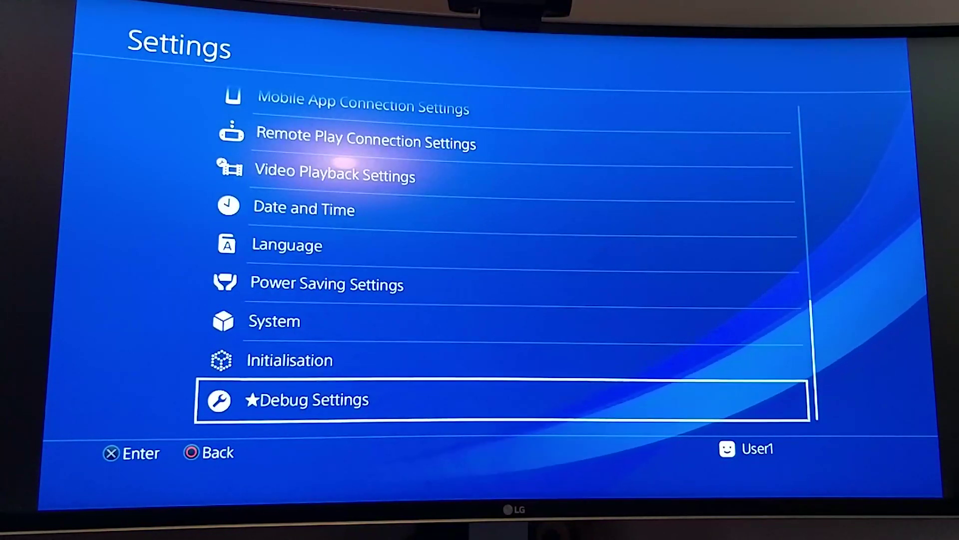
pyautogui.press('Return')
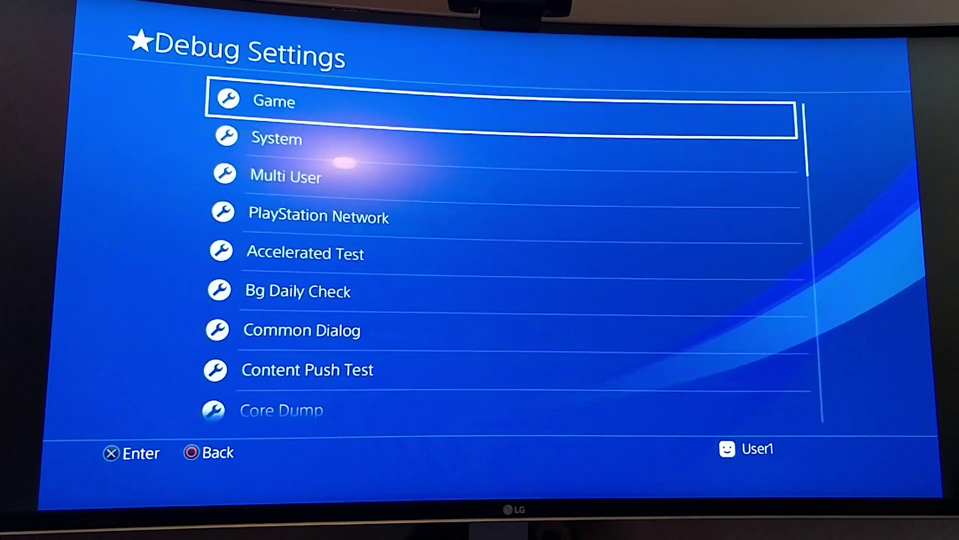
pyautogui.press('Return')
pyautogui.press('Down')
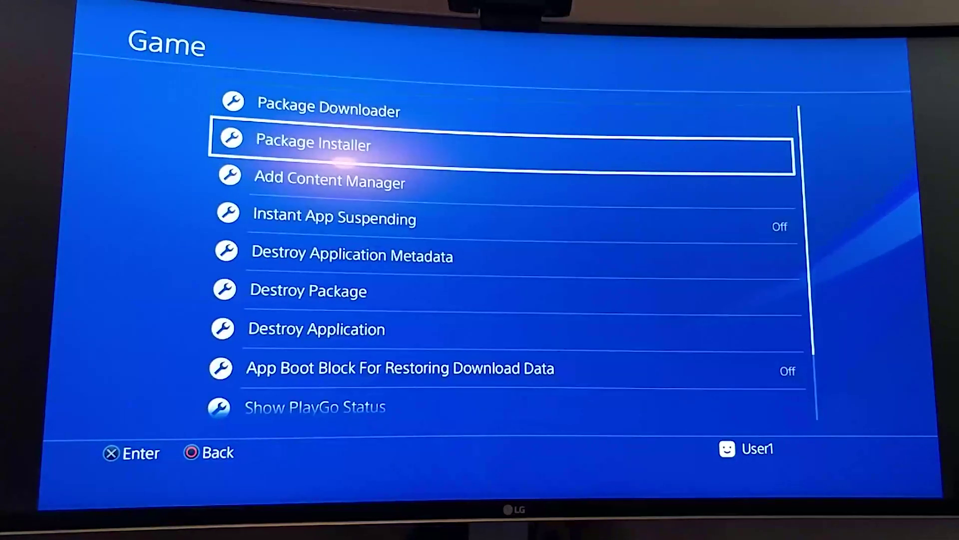
pyautogui.press('Return')
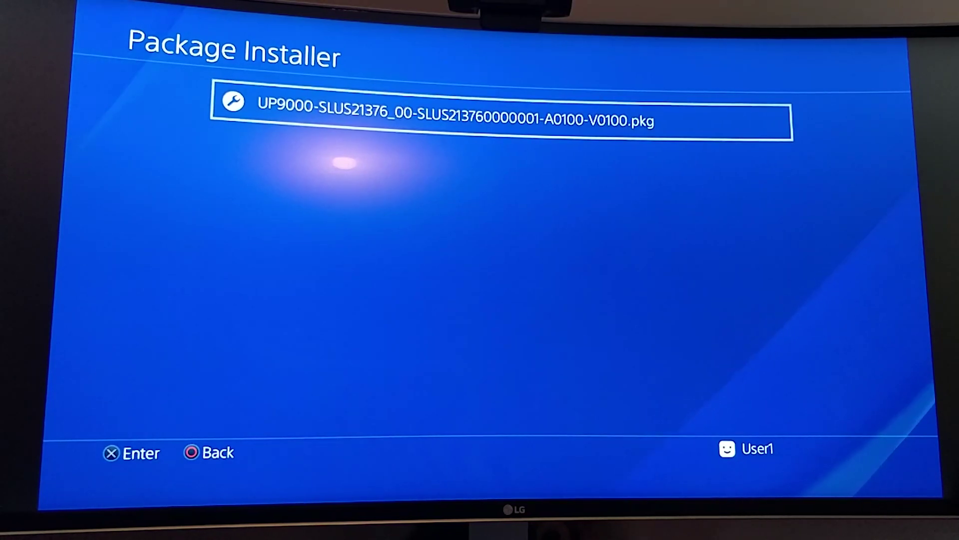
pyautogui.press('Return')
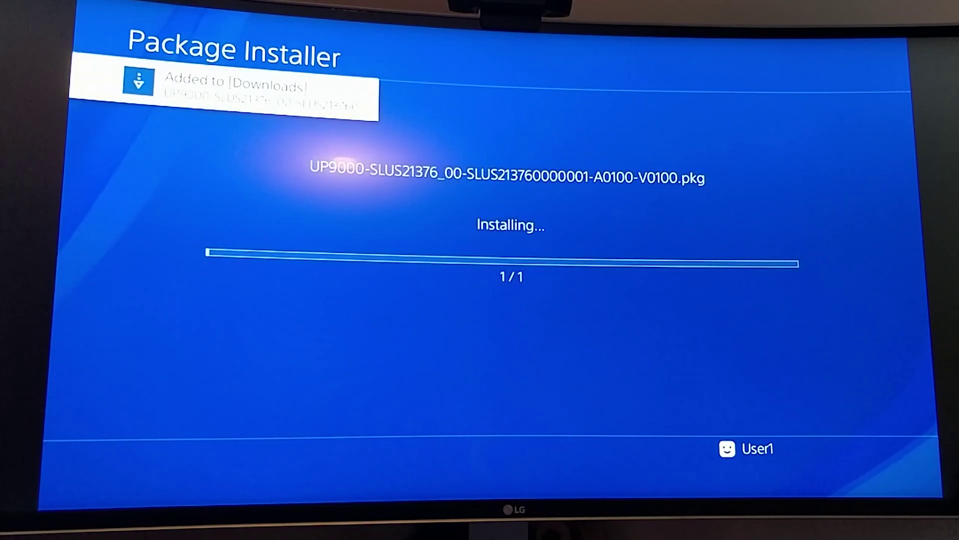